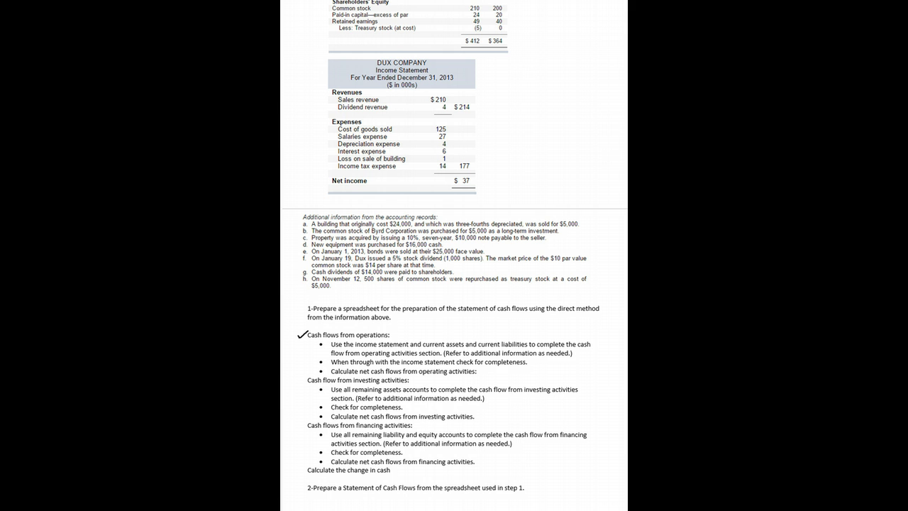
Underline the income statement, current assets, current liabilities and additional information in the operations instructions, and mark the second bullet
{"action": "left_click_drag", "start_coordinate": [356, 348], "coordinate": [444, 350]}
{"action": "left_click_drag", "start_coordinate": [480, 350], "coordinate": [522, 349]}
{"action": "left_click_drag", "start_coordinate": [473, 357], "coordinate": [519, 356]}
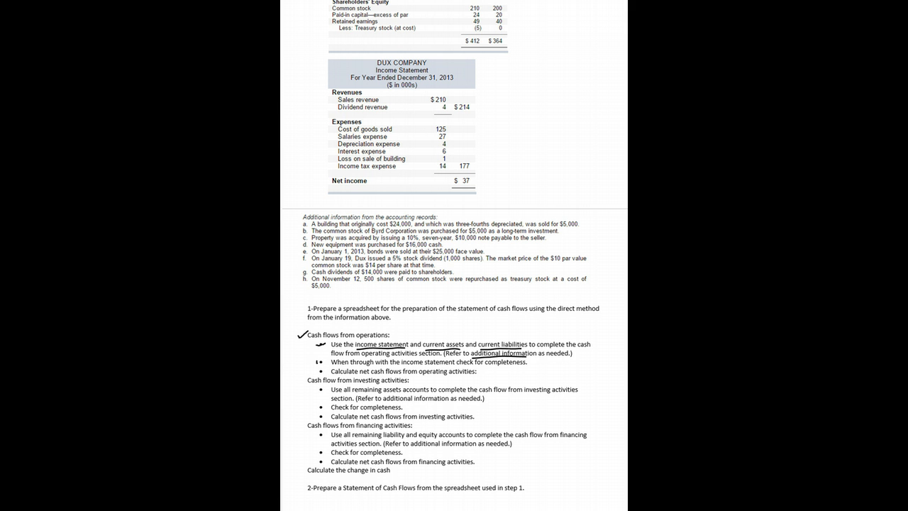
{"action": "left_click_drag", "start_coordinate": [317, 362], "coordinate": [326, 358]}
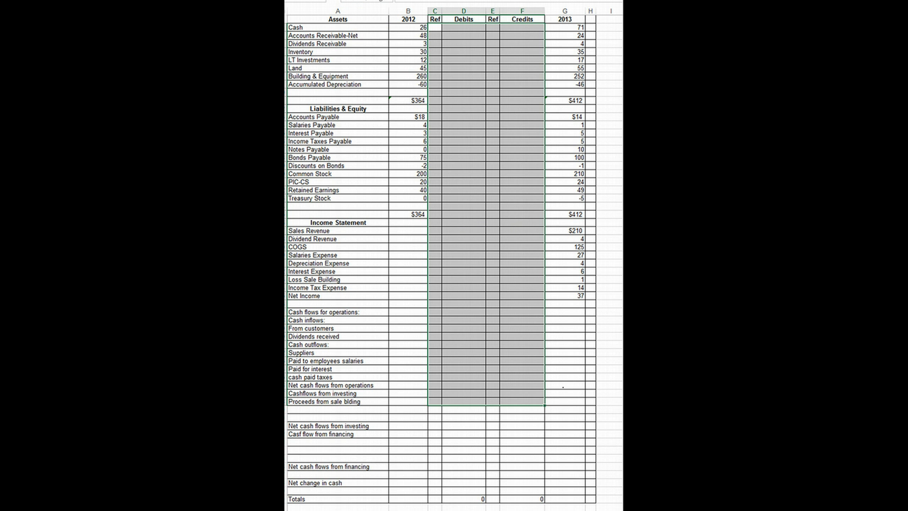
Draw a handwritten check mark beside the 2013 column heading of the cash flow worksheet
{"action": "left_click", "coordinate": [337, 19]}
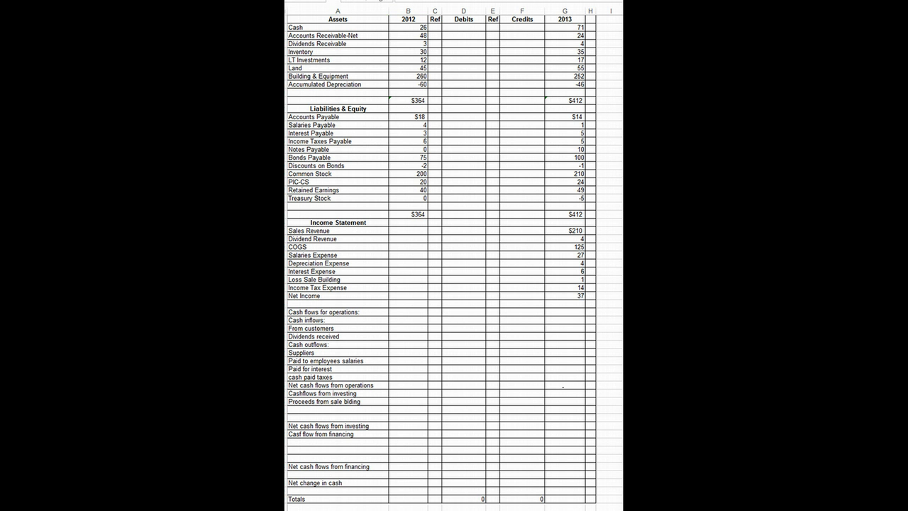
{"action": "key", "text": "Right"}
{"action": "left_click_drag", "start_coordinate": [549, 18], "coordinate": [565, 14]}
Record a credit of 210 with reference 1 on the Sales Revenue row
{"action": "left_click", "coordinate": [492, 230]}
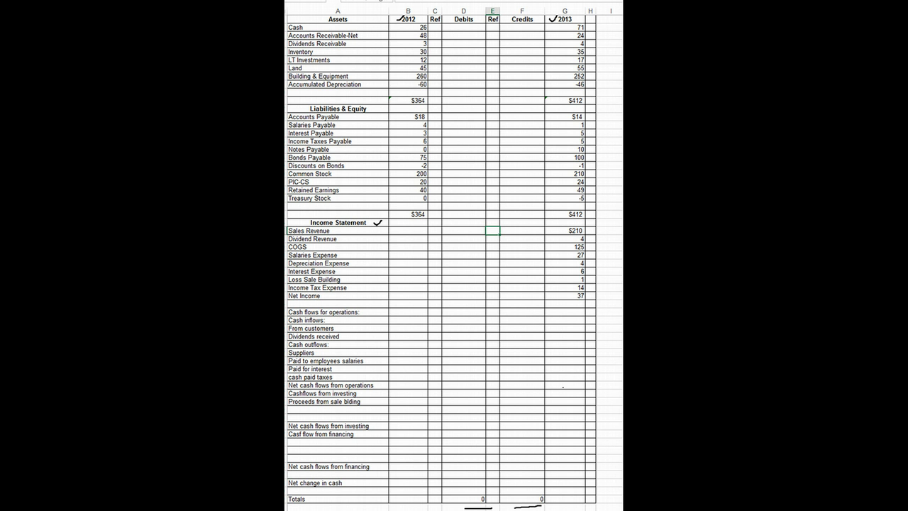
{"action": "type", "text": "1"}
{"action": "key", "text": "Tab"}
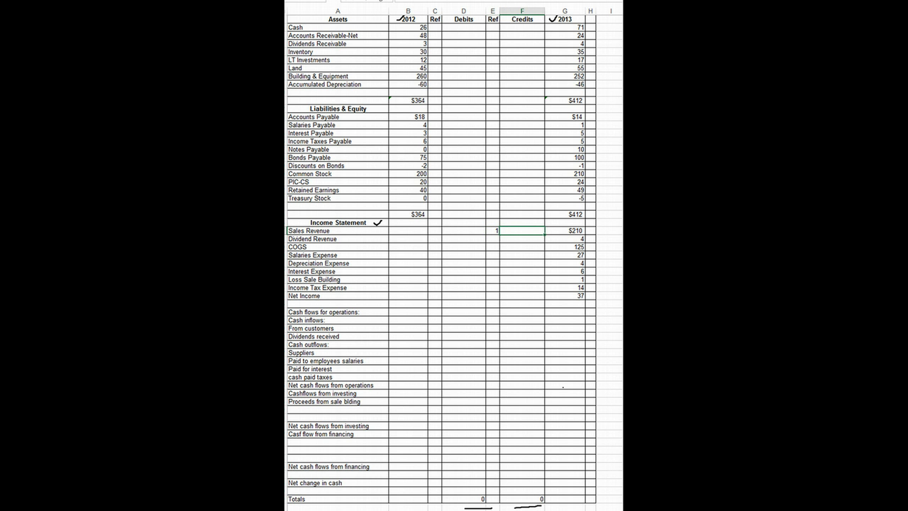
{"action": "type", "text": "210"}
{"action": "key", "text": "Return"}
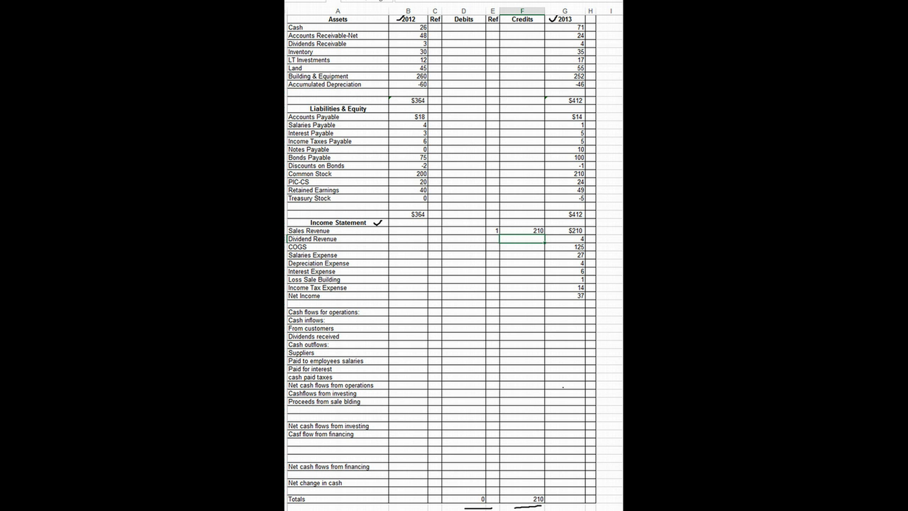
Record a credit of 24 with reference 1 on the Accounts Receivable-Net row
{"action": "left_click", "coordinate": [493, 35]}
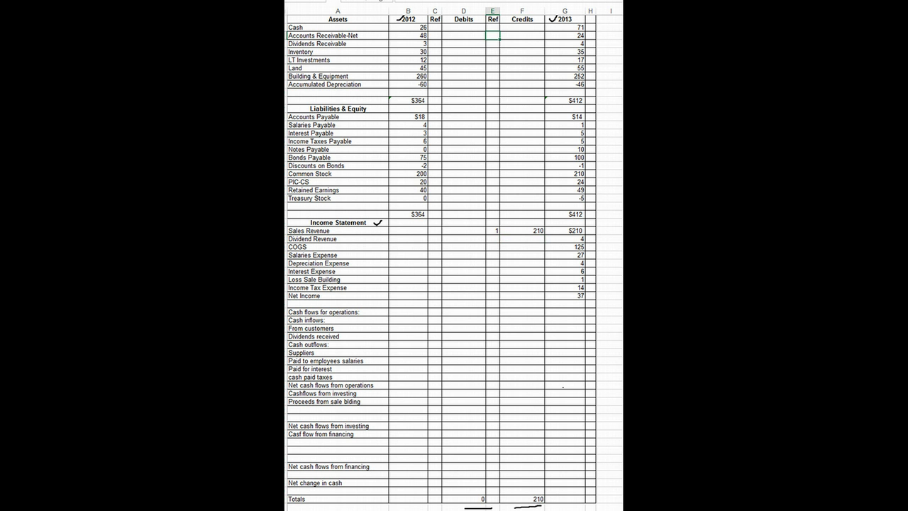
{"action": "type", "text": "1"}
{"action": "key", "text": "Tab"}
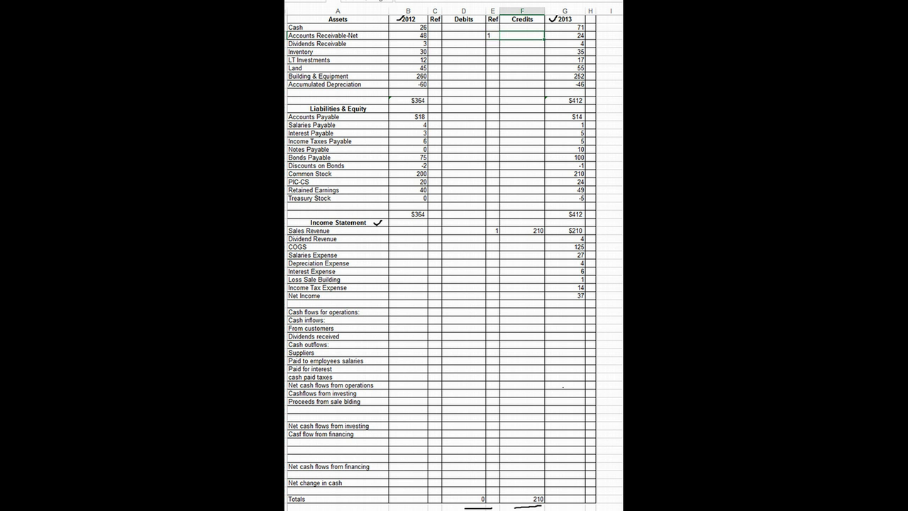
{"action": "type", "text": "24"}
{"action": "key", "text": "Return"}
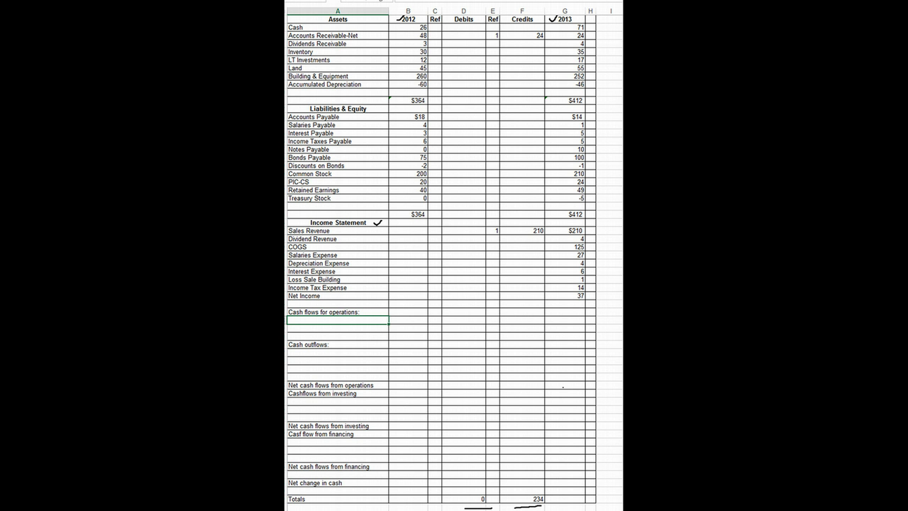
Add a "Cash from customers" line under cash flows for operations with reference 1 and a debit of 234
{"action": "type", "text": "Cash"}
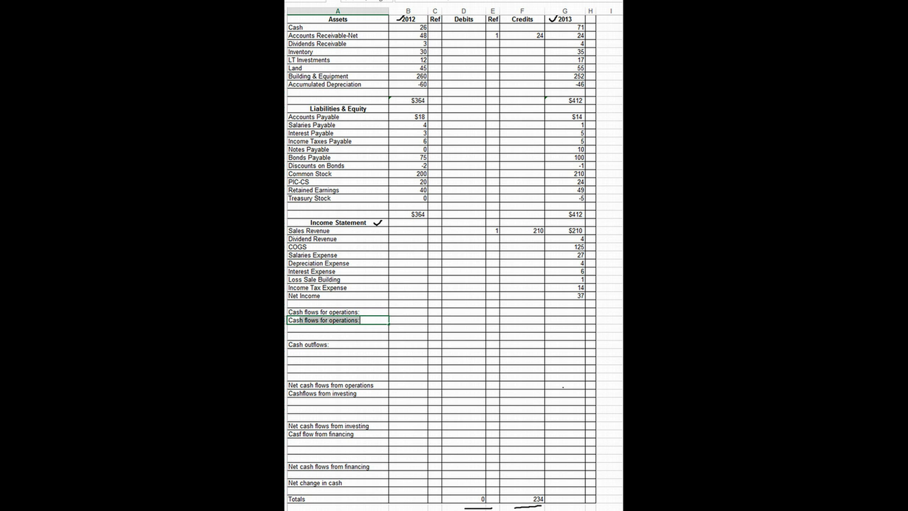
{"action": "type", "text": " from"}
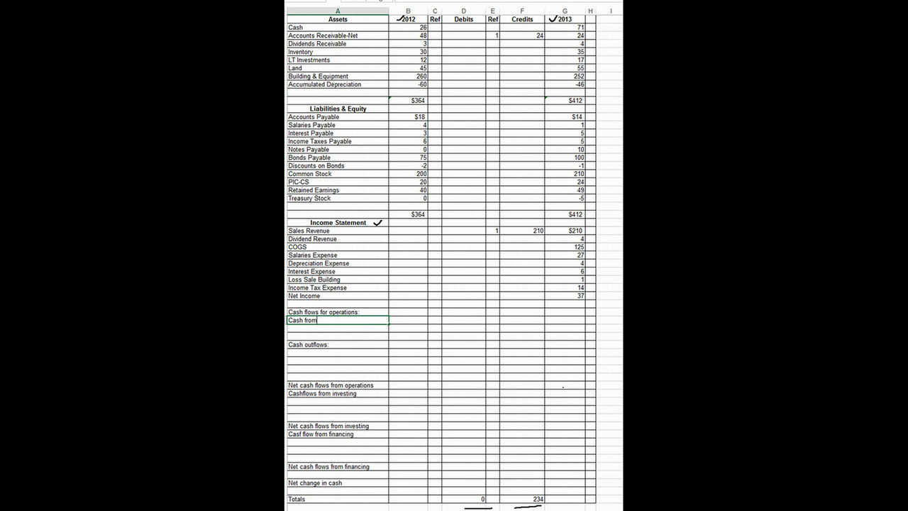
{"action": "type", "text": " customers"}
{"action": "key", "text": "Tab"}
{"action": "key", "text": "Tab"}
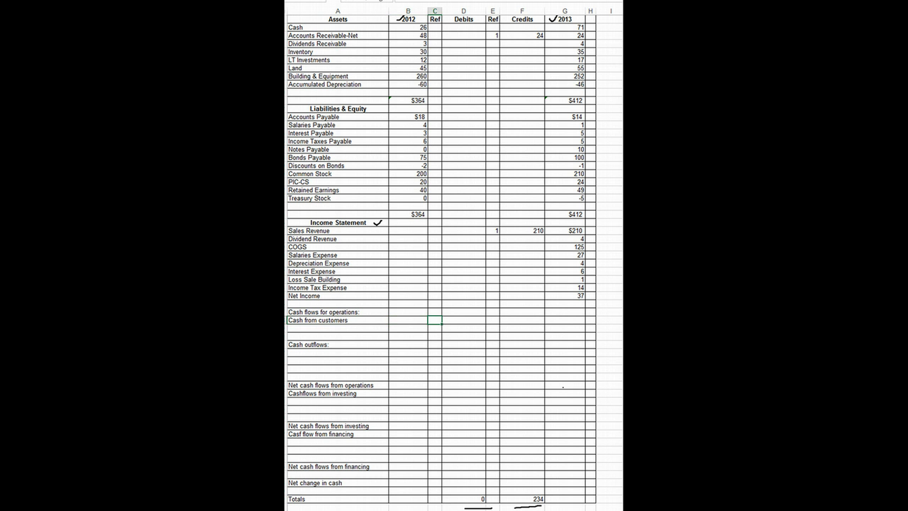
{"action": "type", "text": "1"}
{"action": "key", "text": "Tab"}
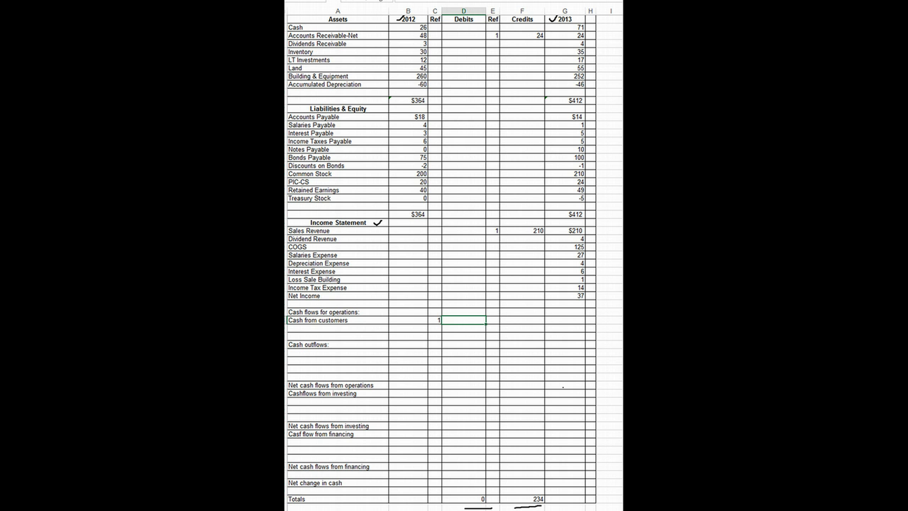
{"action": "type", "text": "234"}
{"action": "key", "text": "Return"}
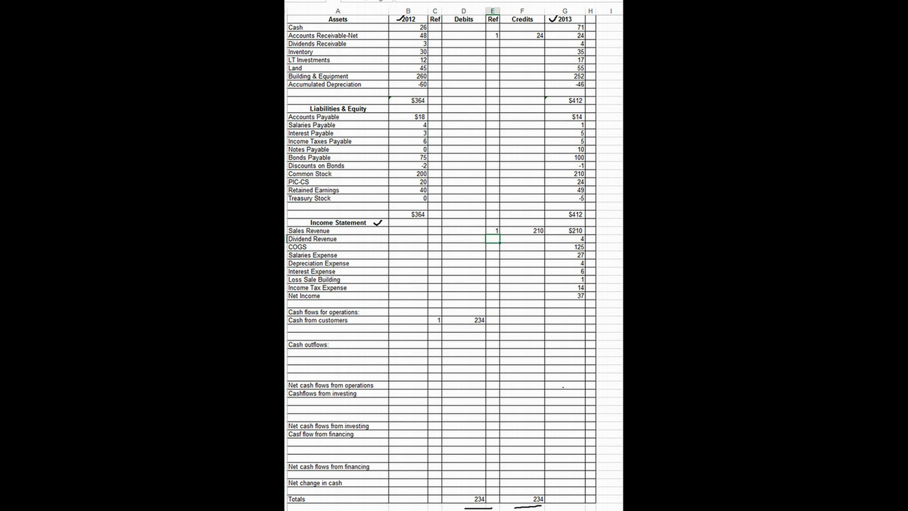
Record a credit of 4 with reference 2 on the Dividend Revenue row
{"action": "type", "text": "2"}
{"action": "key", "text": "BackSpace"}
{"action": "type", "text": "2"}
{"action": "key", "text": "Tab"}
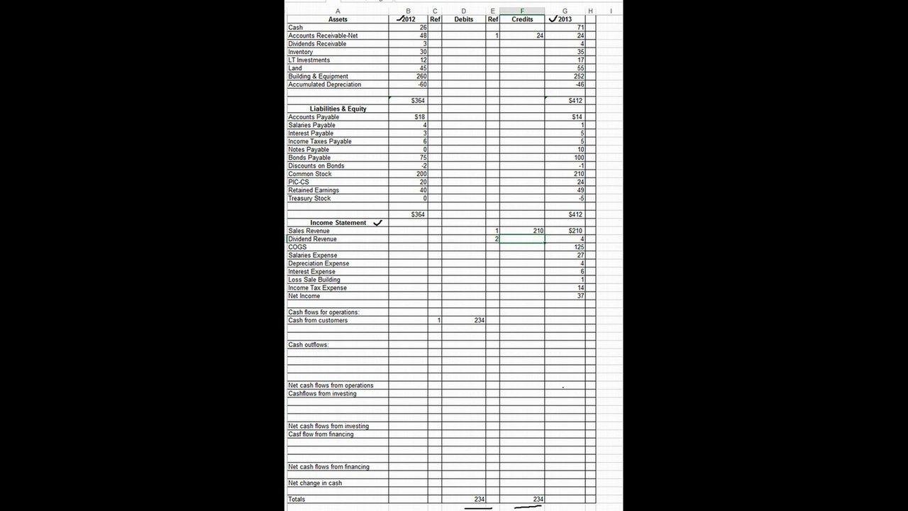
{"action": "type", "text": "4"}
{"action": "key", "text": "Return"}
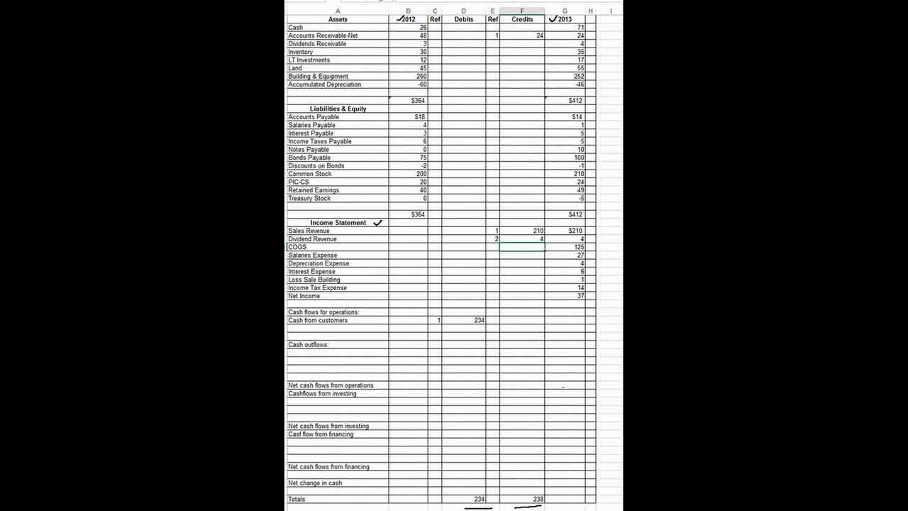
Record a debit of 1 with reference 2 on the Dividends Receivable row
{"action": "left_click", "coordinate": [408, 44]}
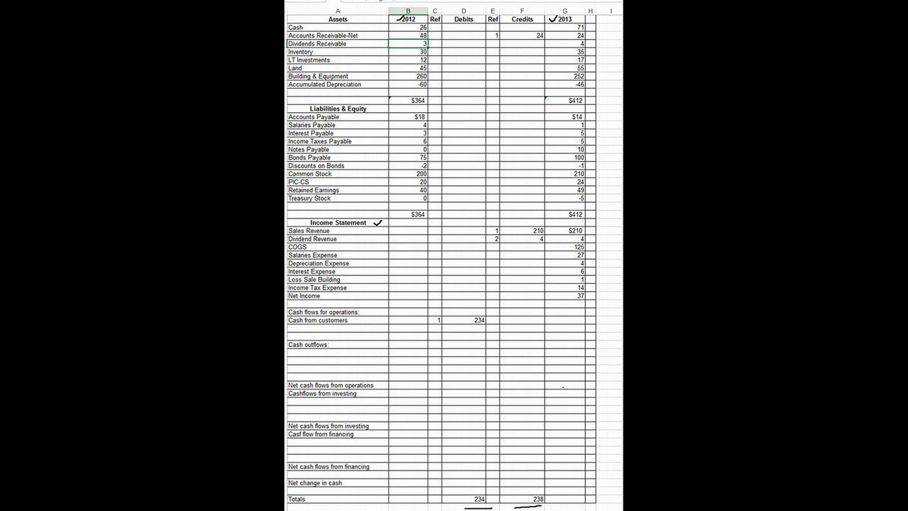
{"action": "key", "text": "Right"}
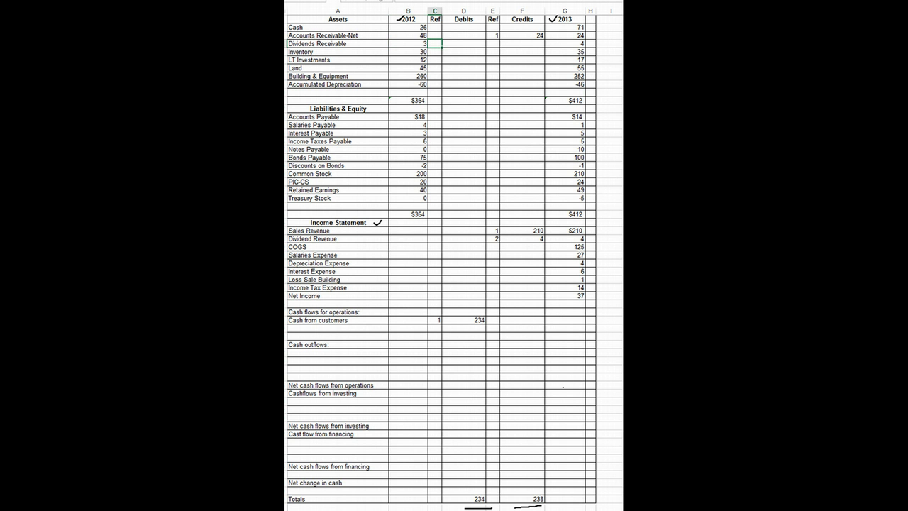
{"action": "type", "text": "2"}
{"action": "key", "text": "Right"}
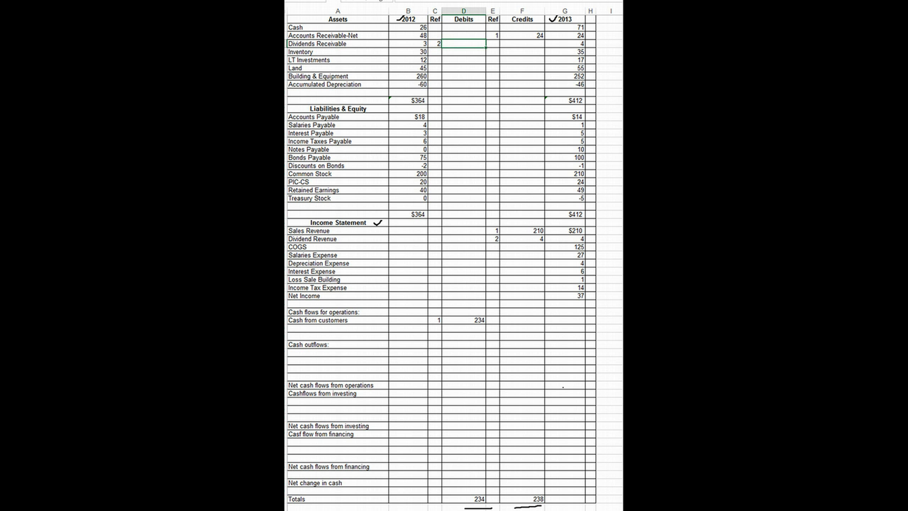
{"action": "type", "text": "1"}
{"action": "key", "text": "Return"}
Add a "from dividends" line below Cash from customers with reference 2 and a debit of 3
{"action": "left_click", "coordinate": [338, 328]}
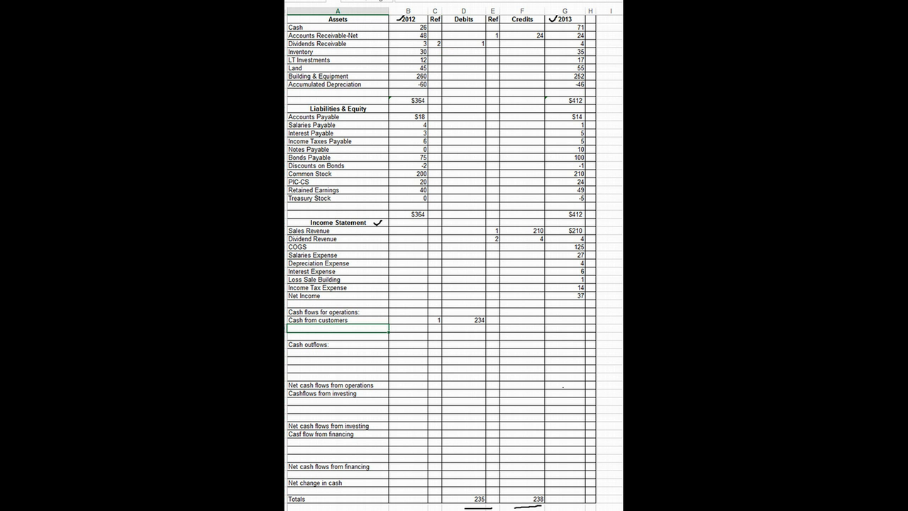
{"action": "type", "text": "from dividends"}
{"action": "left_click", "coordinate": [435, 329]}
{"action": "type", "text": "2"}
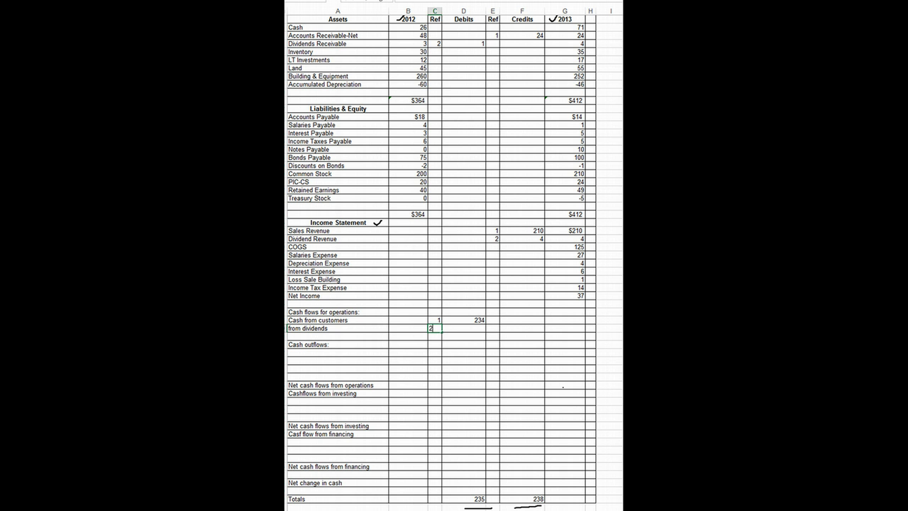
{"action": "key", "text": "Tab"}
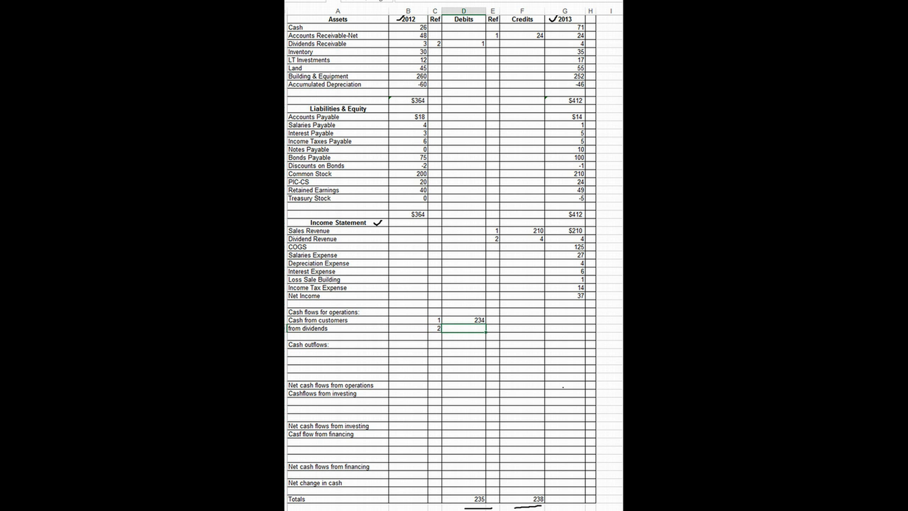
{"action": "type", "text": "3"}
{"action": "key", "text": "Return"}
Record a debit of 125 with reference 3 on the COGS row
{"action": "left_click", "coordinate": [434, 246]}
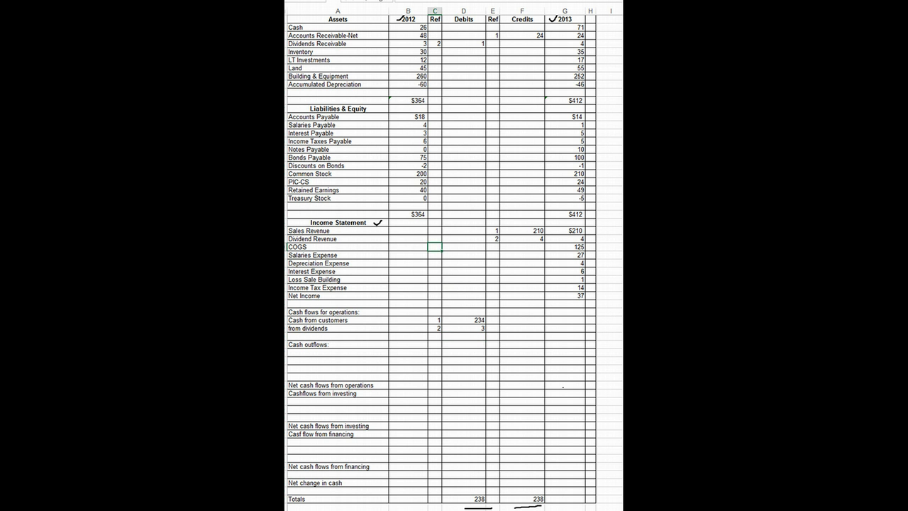
{"action": "type", "text": "3"}
{"action": "key", "text": "Tab"}
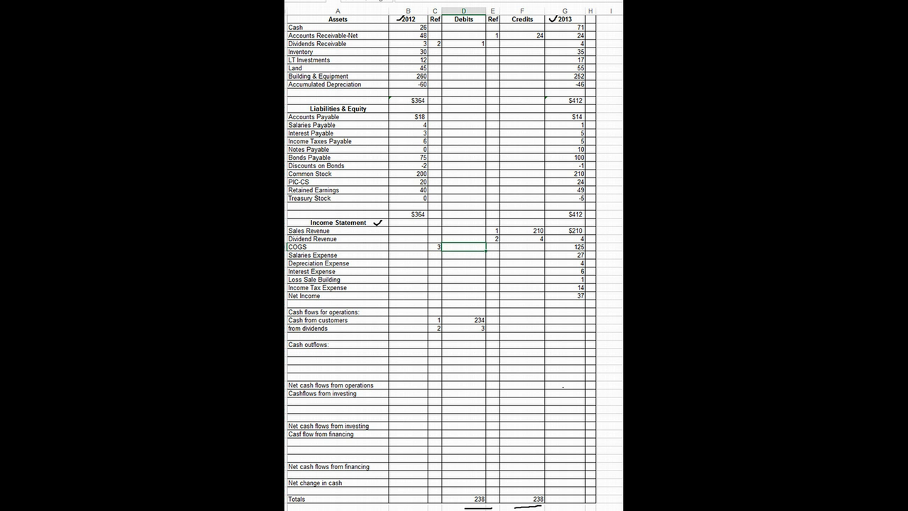
{"action": "type", "text": "125"}
{"action": "key", "text": "Return"}
Record a debit of 5 with reference 3 on the Inventory row
{"action": "left_click", "coordinate": [435, 52]}
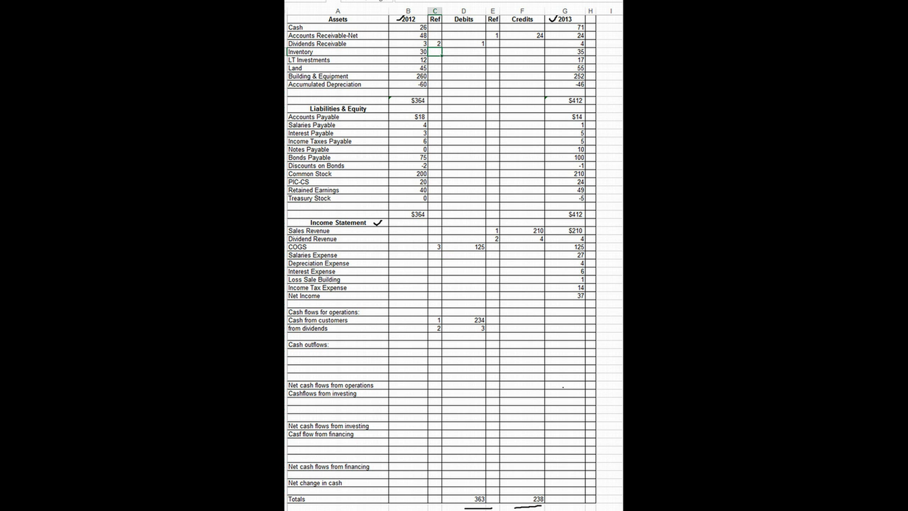
{"action": "type", "text": "3"}
{"action": "key", "text": "Tab"}
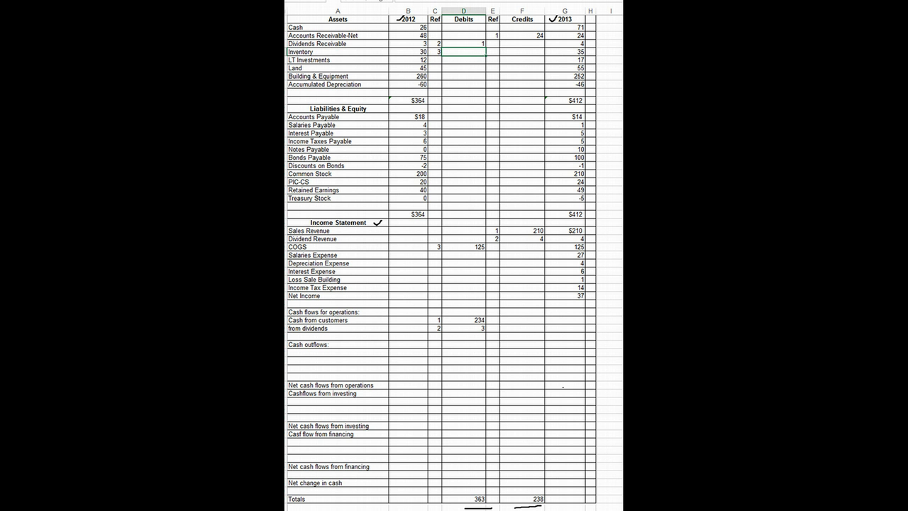
{"action": "type", "text": "5"}
{"action": "key", "text": "Return"}
Record a debit of 4 with reference 3 on the Accounts Payable row
{"action": "left_click", "coordinate": [435, 116]}
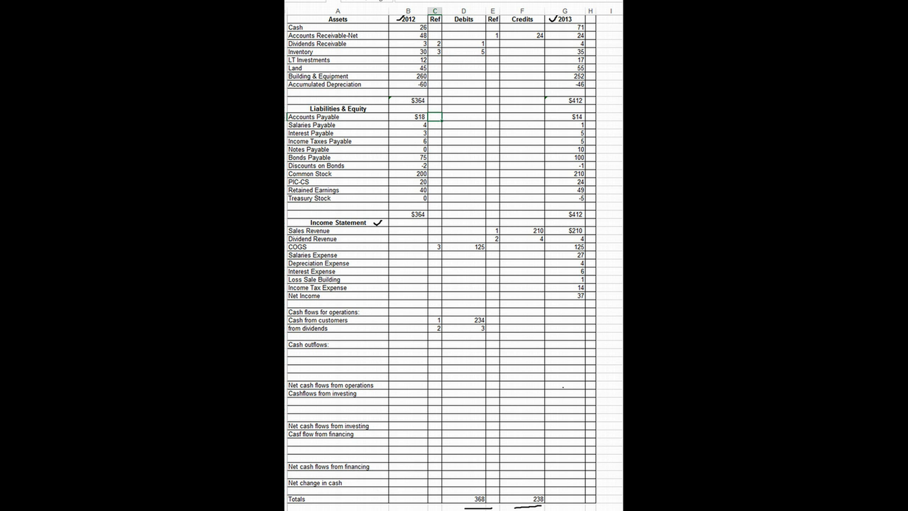
{"action": "type", "text": "3"}
{"action": "key", "text": "Return"}
{"action": "left_click", "coordinate": [464, 116]}
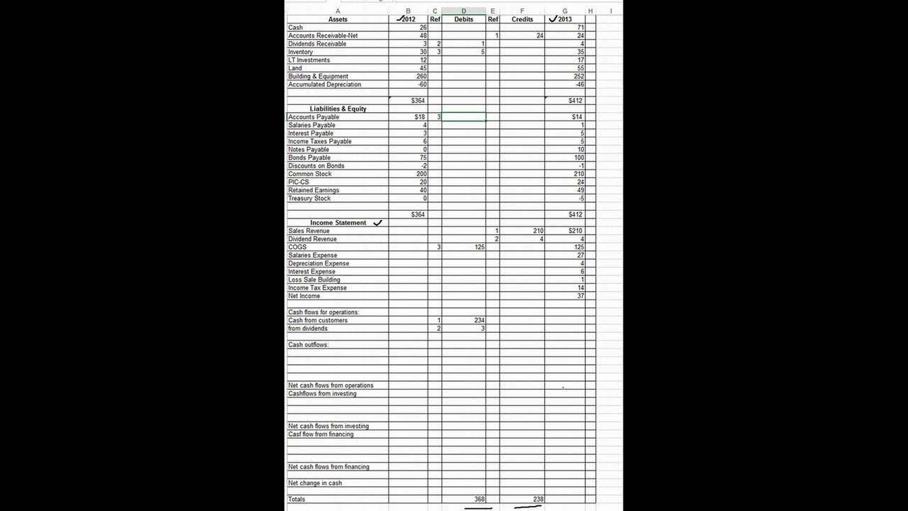
{"action": "type", "text": "4"}
{"action": "key", "text": "Return"}
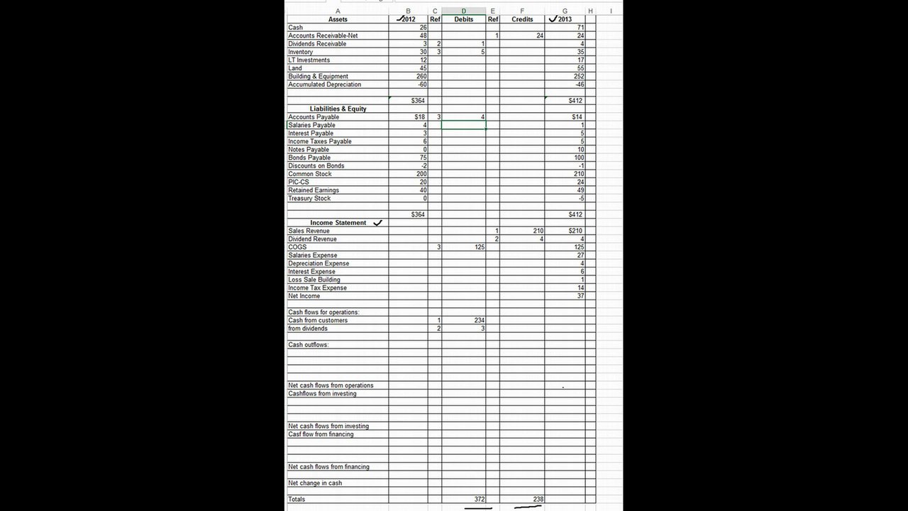
{"action": "left_click", "coordinate": [522, 337]}
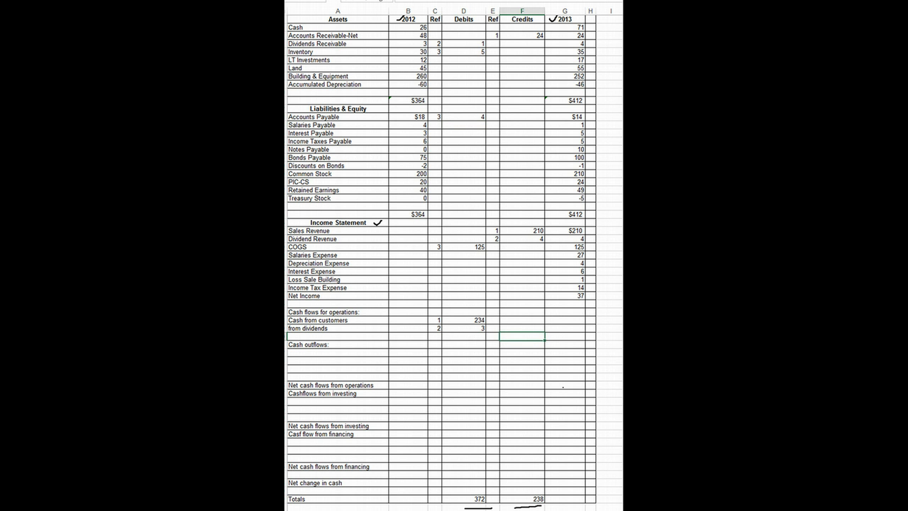
{"action": "type", "text": "134"}
{"action": "key", "text": "BackSpace"}
{"action": "key", "text": "BackSpace"}
{"action": "key", "text": "BackSpace"}
Add a "Paid to suppliers" line directly under Cash outflows with a credit of 134 and reference 3
{"action": "key", "text": "Return"}
{"action": "key", "text": "Return"}
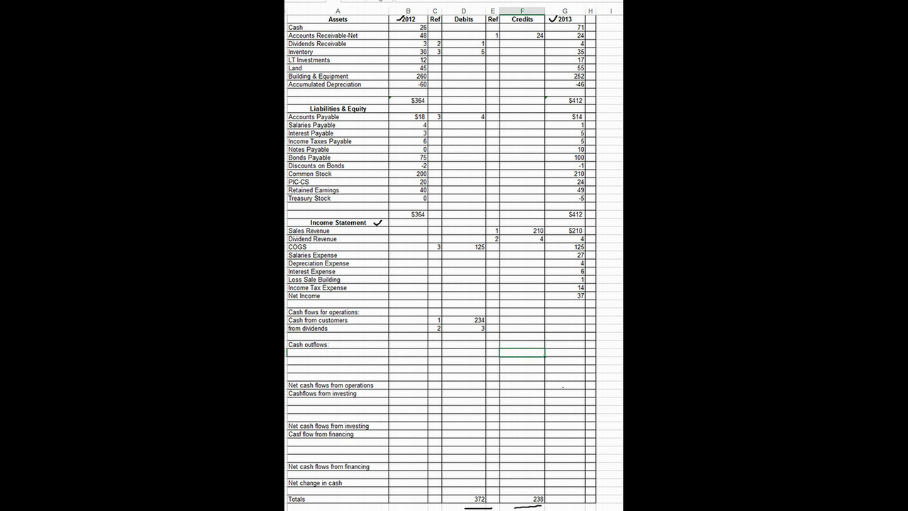
{"action": "type", "text": "134"}
{"action": "left_click", "coordinate": [338, 352]}
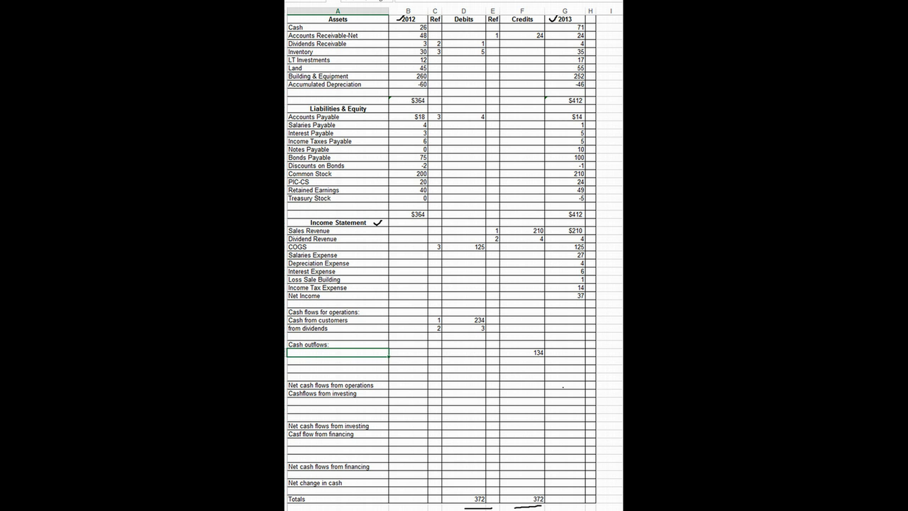
{"action": "type", "text": "Paid to suppliers"}
{"action": "left_click", "coordinate": [492, 352]}
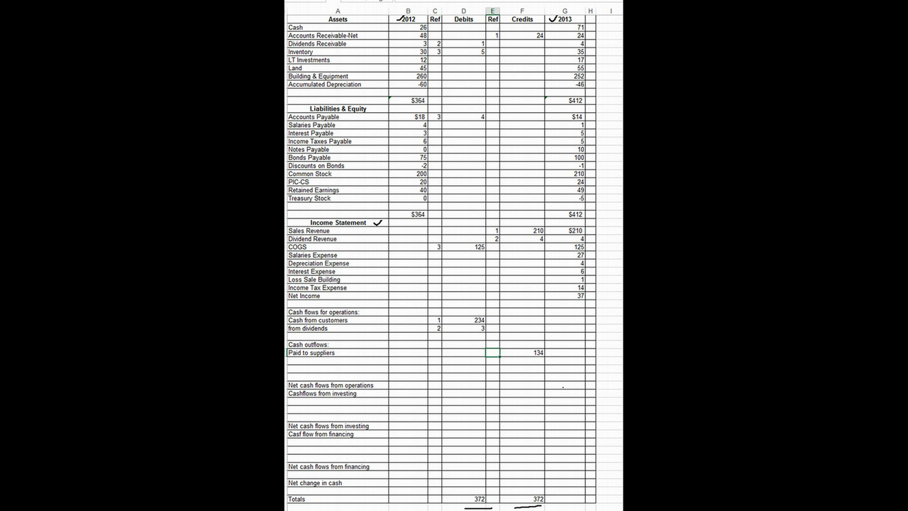
{"action": "type", "text": "4"}
{"action": "key", "text": "BackSpace"}
{"action": "type", "text": "3"}
{"action": "key", "text": "Return"}
Record a debit of 27 with reference 4 on the Salaries Expense row
{"action": "left_click", "coordinate": [435, 255]}
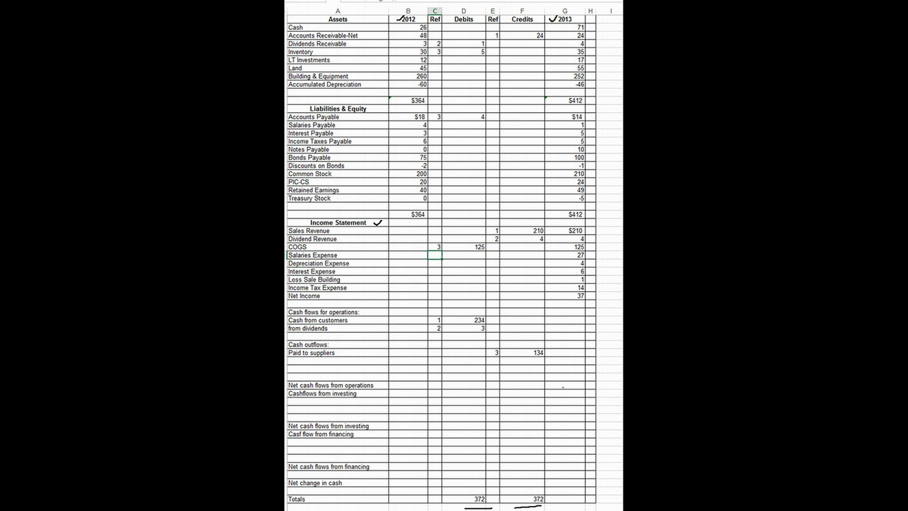
{"action": "type", "text": "4"}
{"action": "key", "text": "Tab"}
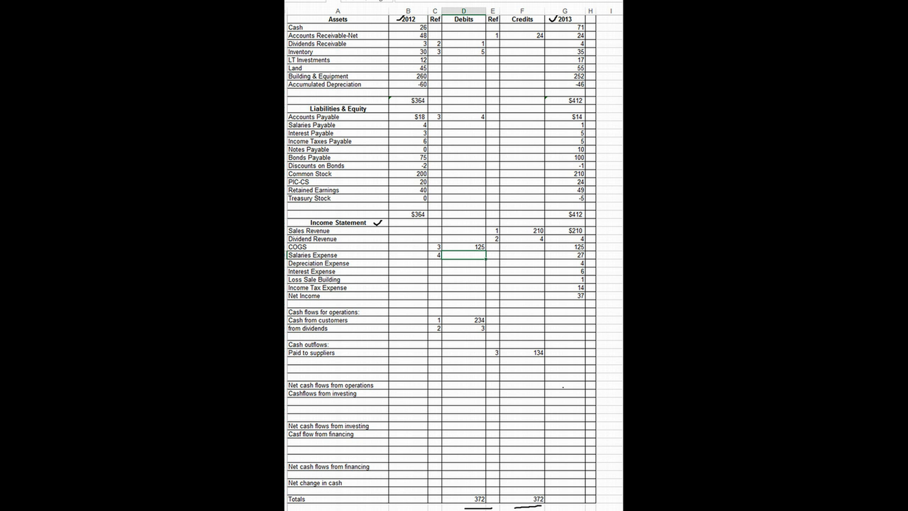
{"action": "type", "text": "27"}
{"action": "key", "text": "Return"}
Record a debit of 3 with reference 4 on the Salaries Payable row
{"action": "left_click", "coordinate": [337, 125]}
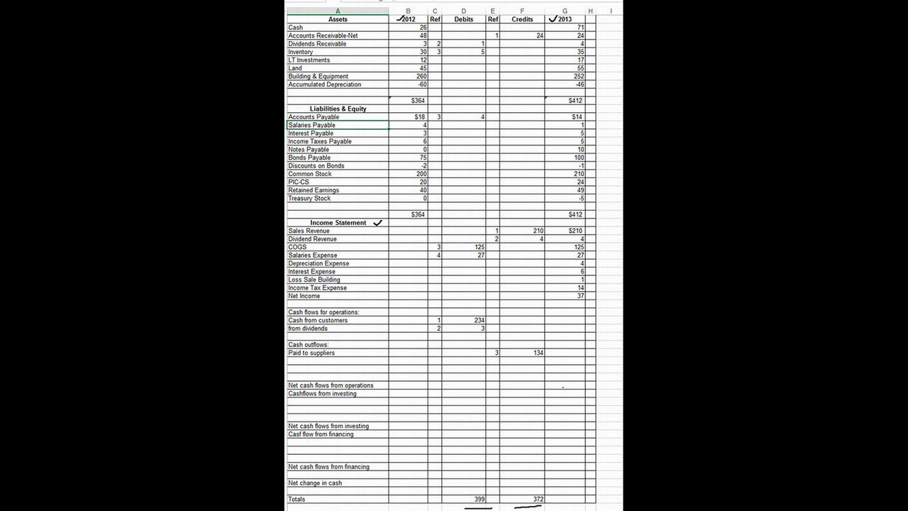
{"action": "left_click", "coordinate": [463, 125]}
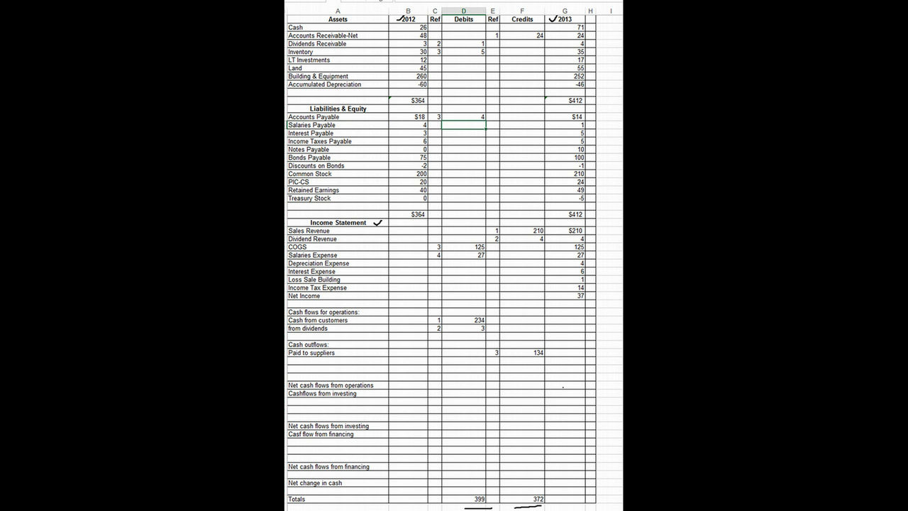
{"action": "type", "text": "3"}
{"action": "key", "text": "Left"}
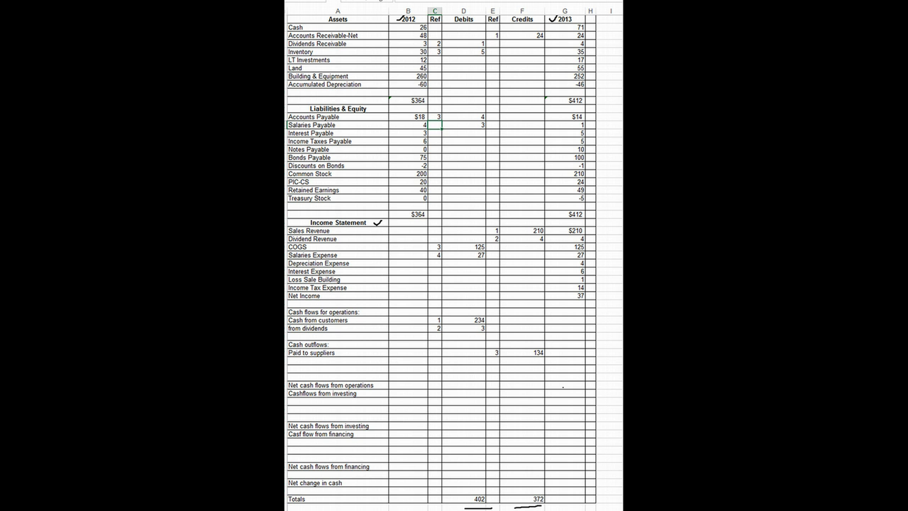
{"action": "type", "text": "4"}
{"action": "key", "text": "Right"}
{"action": "key", "text": "Down"}
{"action": "key", "text": "Down"}
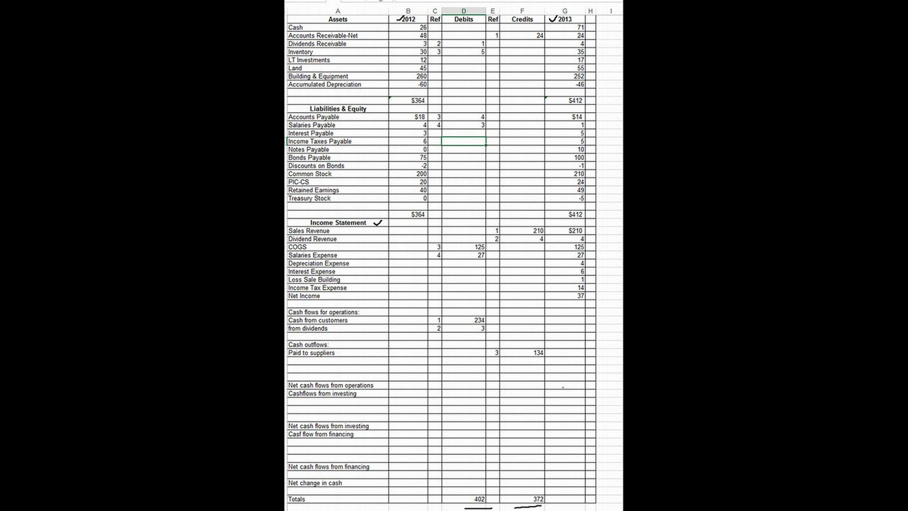
Add a "Paid to employees" line directly under Paid to suppliers with reference 4 and a credit of 27
{"action": "left_click", "coordinate": [464, 255]}
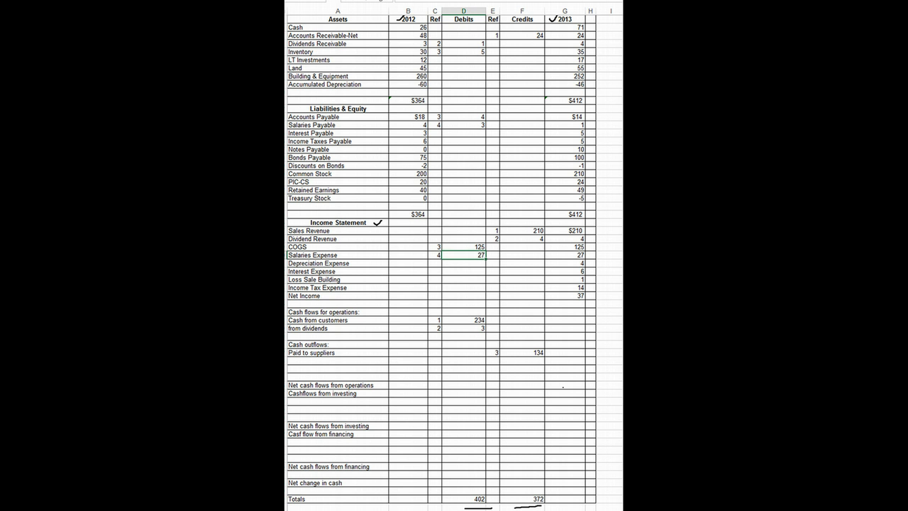
{"action": "left_click", "coordinate": [434, 255]}
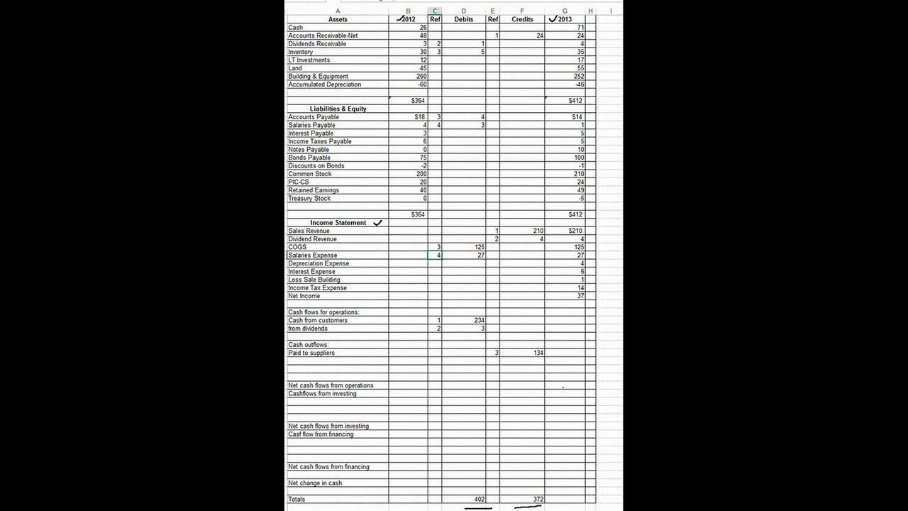
{"action": "left_click", "coordinate": [337, 360]}
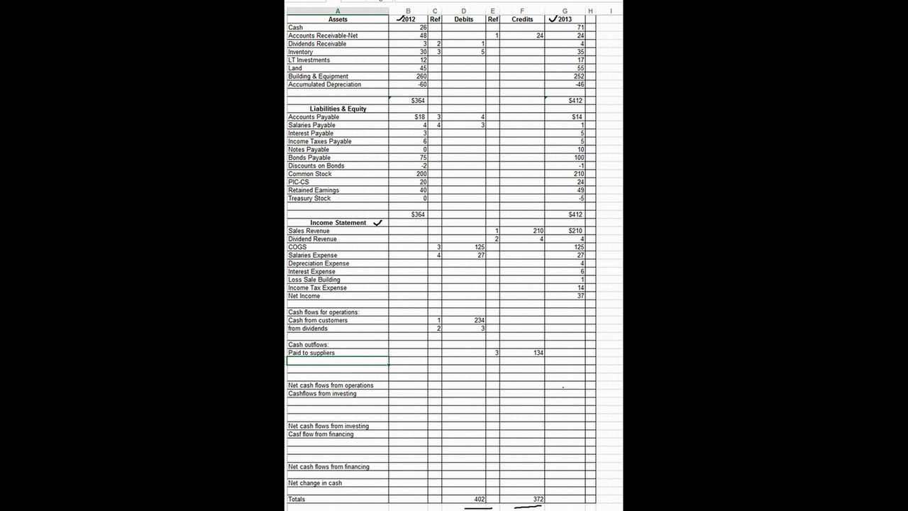
{"action": "type", "text": "Paid to employees"}
{"action": "left_click", "coordinate": [492, 360]}
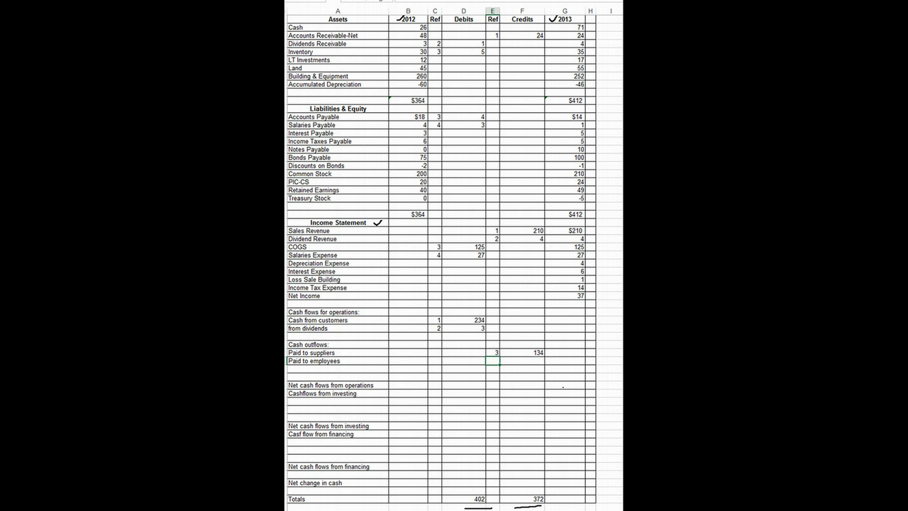
{"action": "type", "text": "4"}
{"action": "key", "text": "Tab"}
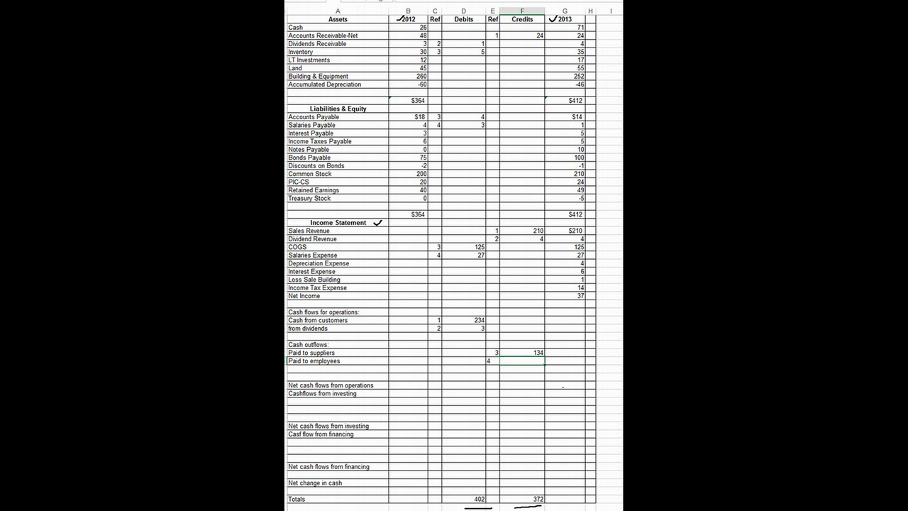
{"action": "type", "text": "27"}
{"action": "key", "text": "Return"}
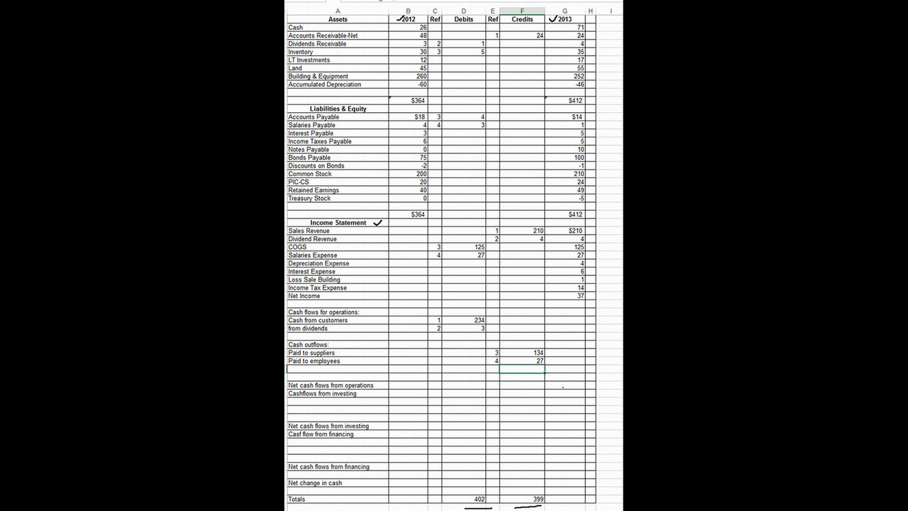
Recheck the salaries debits and set the Paid to employees credit to 30
{"action": "left_click", "coordinate": [464, 254]}
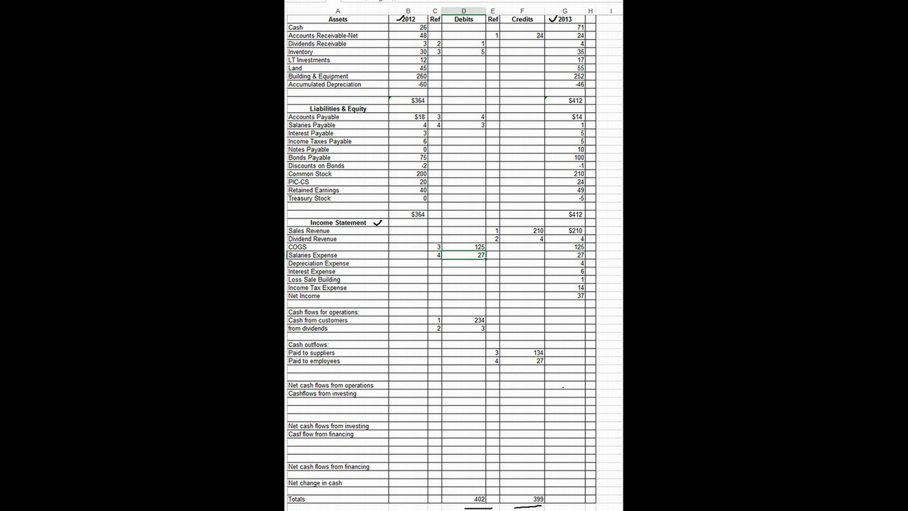
{"action": "left_click", "coordinate": [464, 125]}
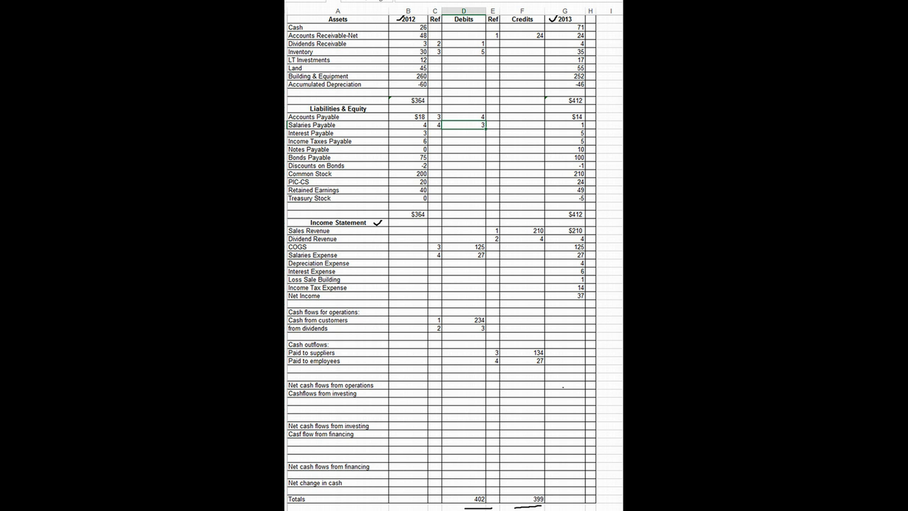
{"action": "left_click", "coordinate": [464, 254]}
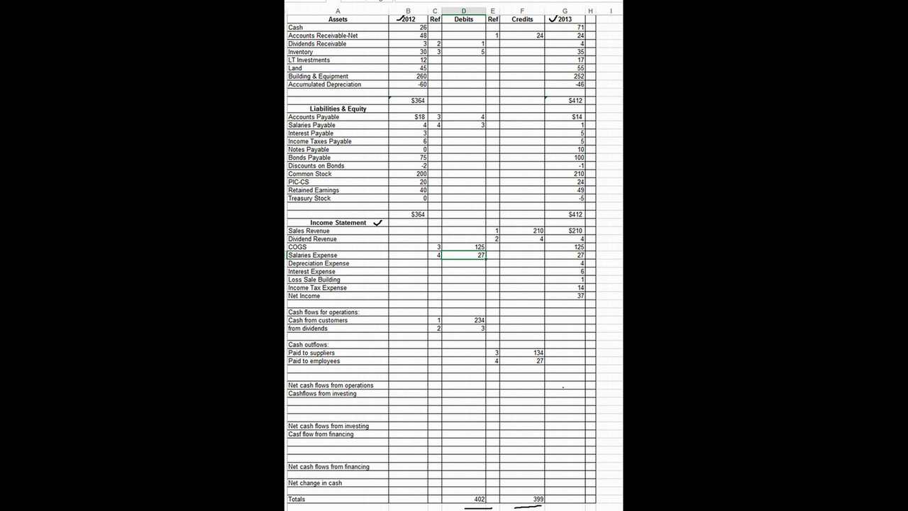
{"action": "left_click", "coordinate": [522, 360]}
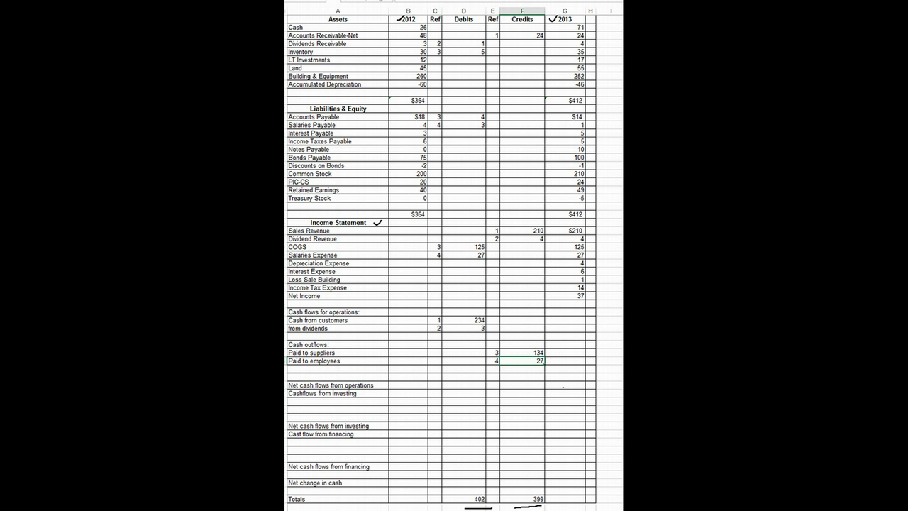
{"action": "type", "text": "30"}
{"action": "key", "text": "Return"}
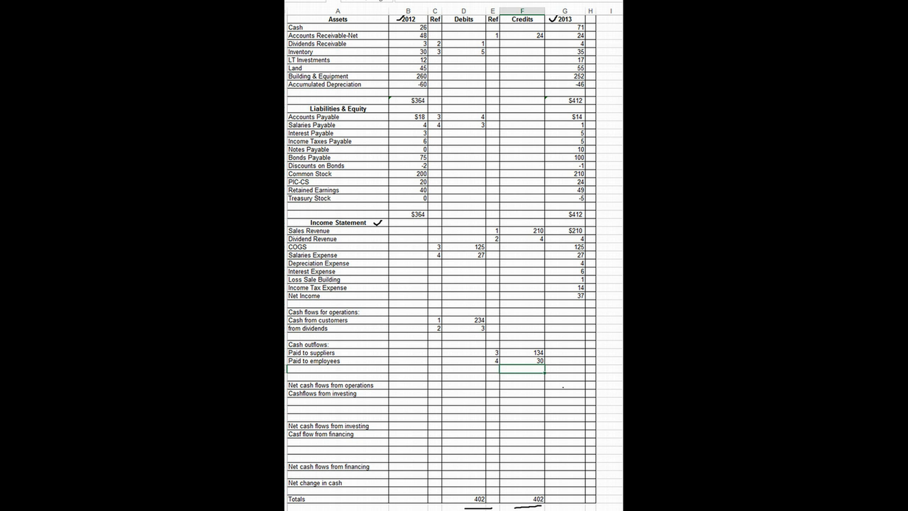
Record a debit of 4 with reference 5 on the Depreciation Expense row
{"action": "left_click", "coordinate": [435, 263]}
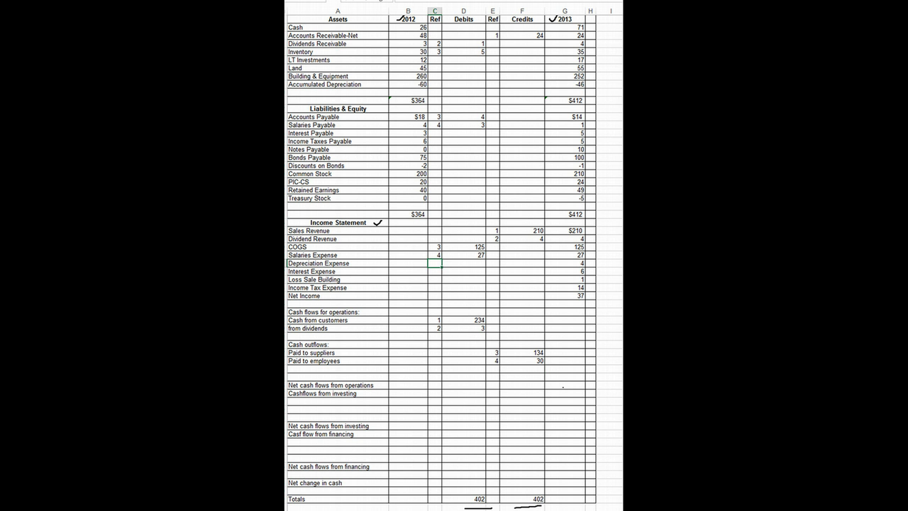
{"action": "type", "text": "5"}
{"action": "key", "text": "Tab"}
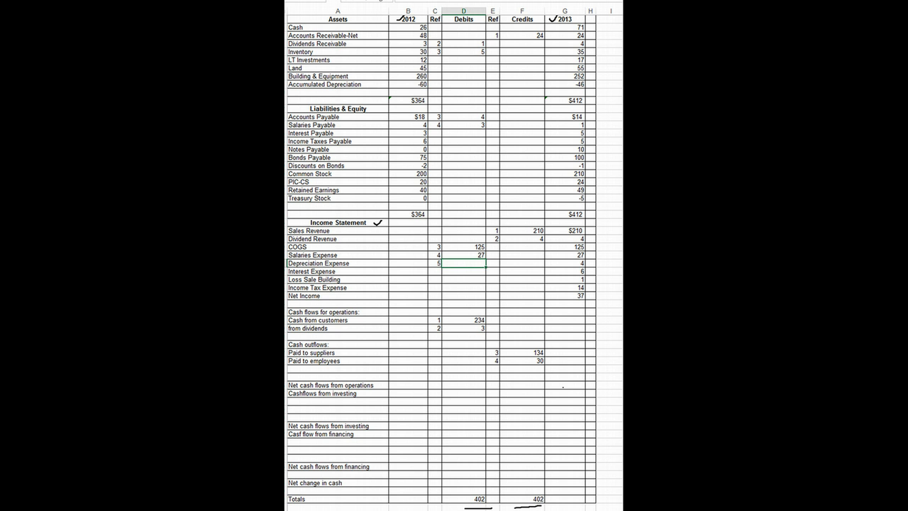
{"action": "type", "text": "4"}
{"action": "key", "text": "Return"}
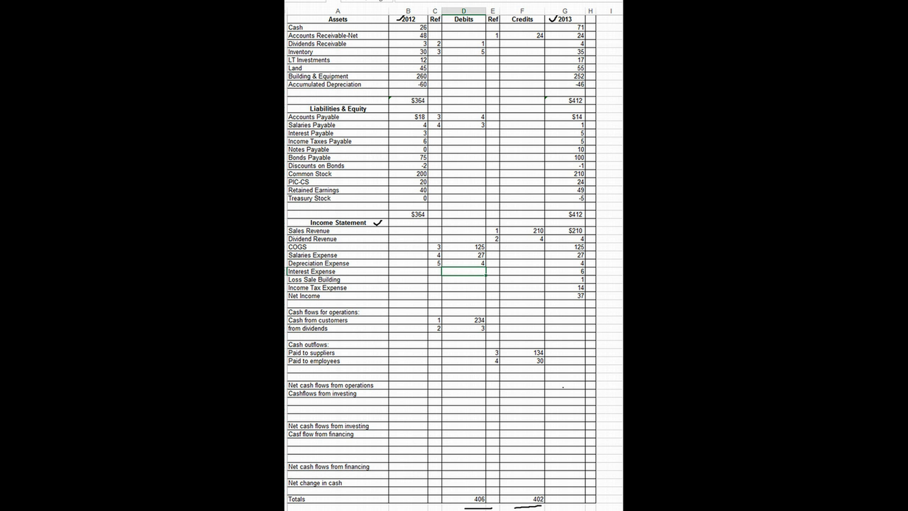
Record a credit of 4 with reference 4 on the Accumulated Depreciation row
{"action": "left_click", "coordinate": [492, 84]}
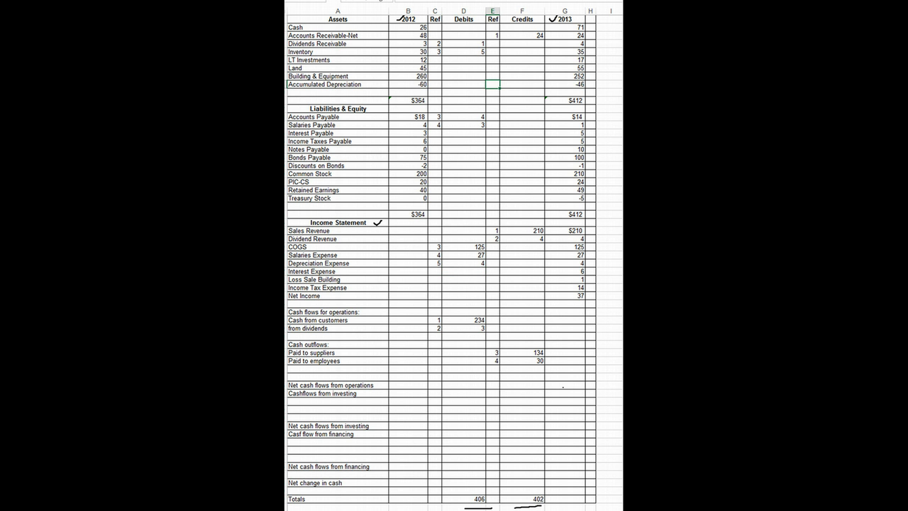
{"action": "type", "text": "4"}
{"action": "key", "text": "Tab"}
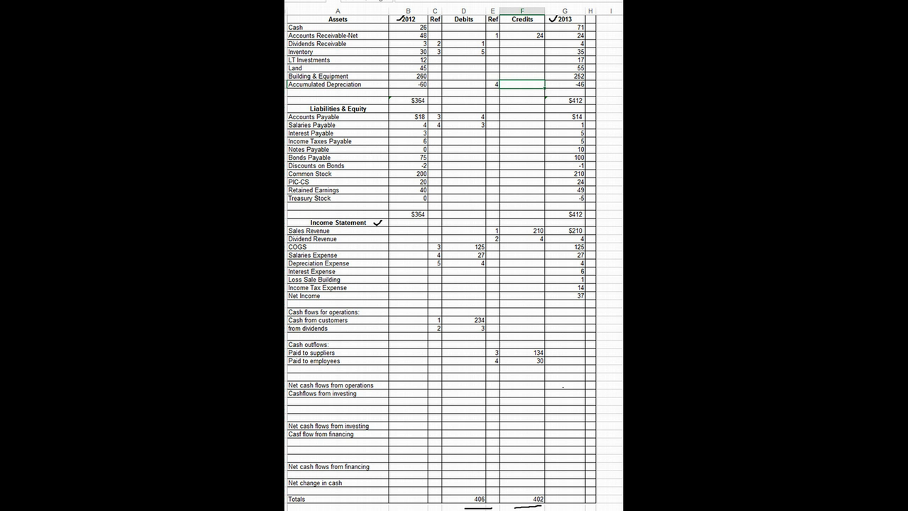
{"action": "type", "text": "4"}
{"action": "key", "text": "Return"}
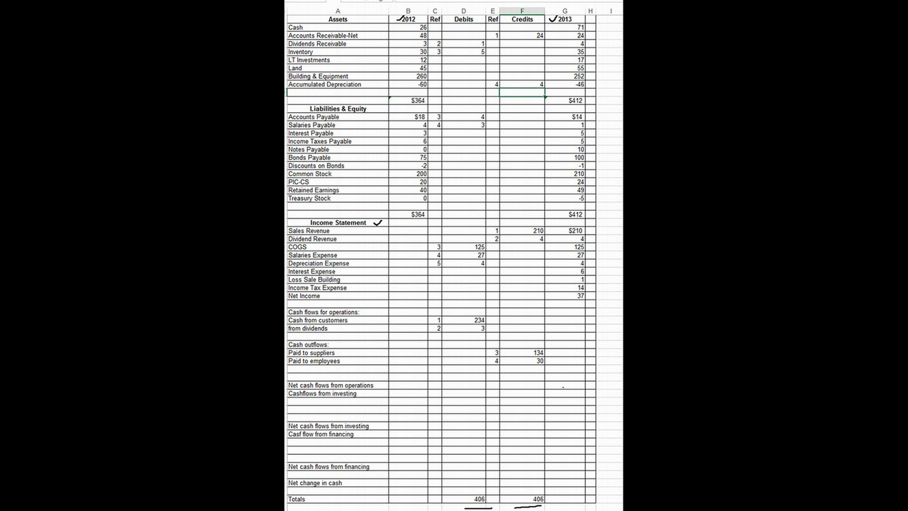
Record a debit of 6 with reference 6 on the Interest Expense row
{"action": "left_click", "coordinate": [435, 271]}
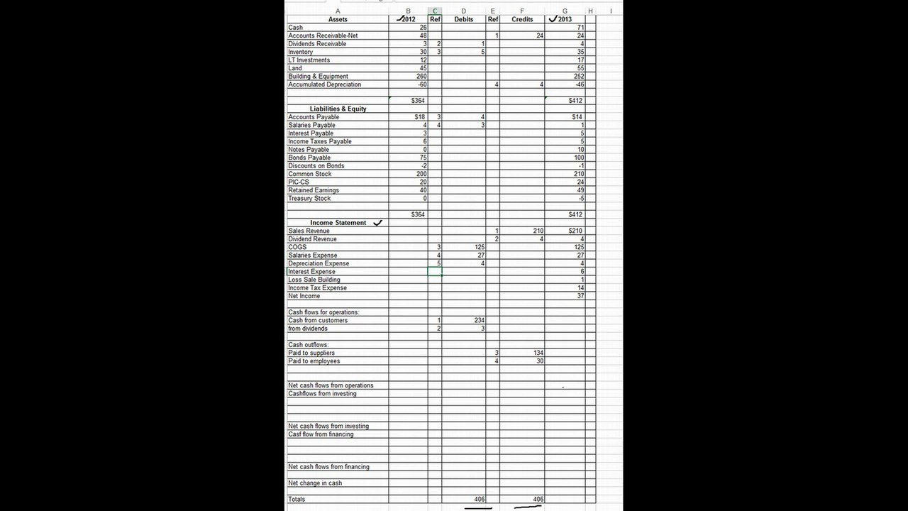
{"action": "type", "text": "6"}
{"action": "left_click", "coordinate": [464, 271]}
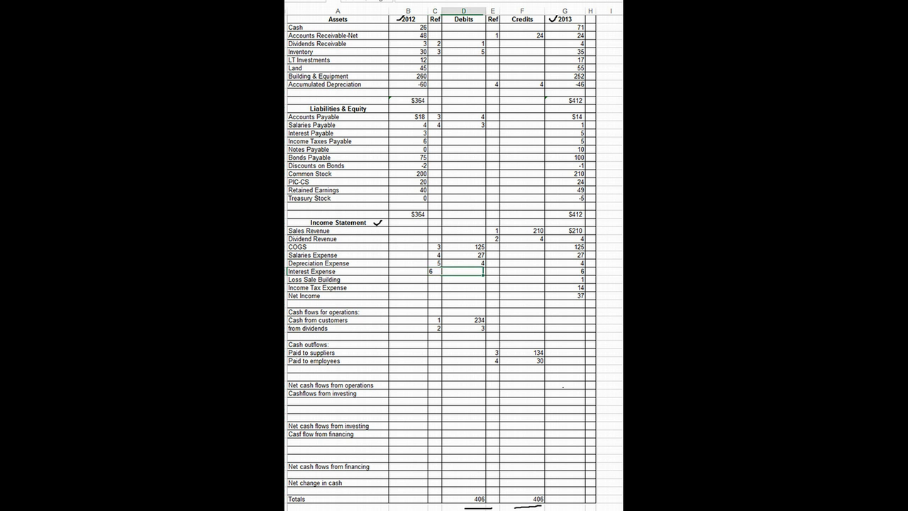
{"action": "type", "text": "6"}
{"action": "key", "text": "Return"}
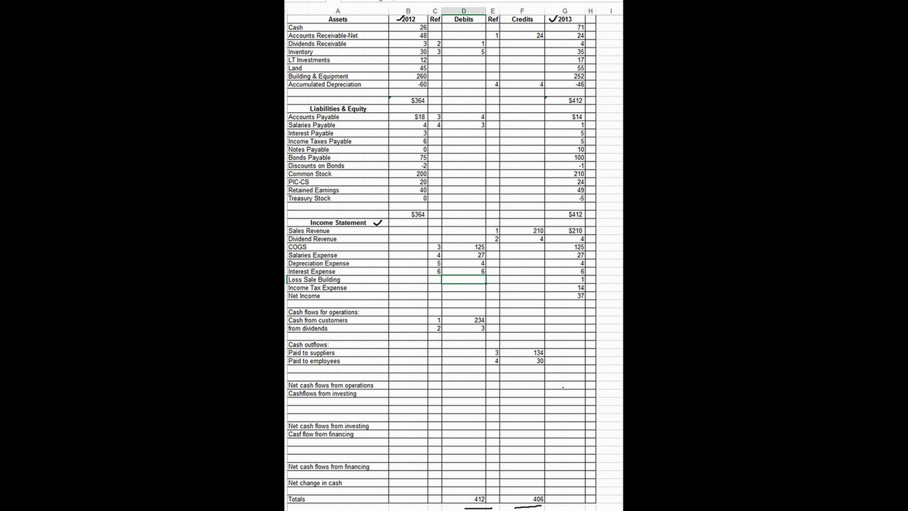
Record a credit of 2 with reference 6 on the Interest Payable row
{"action": "key", "text": "Up"}
{"action": "left_click", "coordinate": [484, 224]}
{"action": "left_click", "coordinate": [522, 132]}
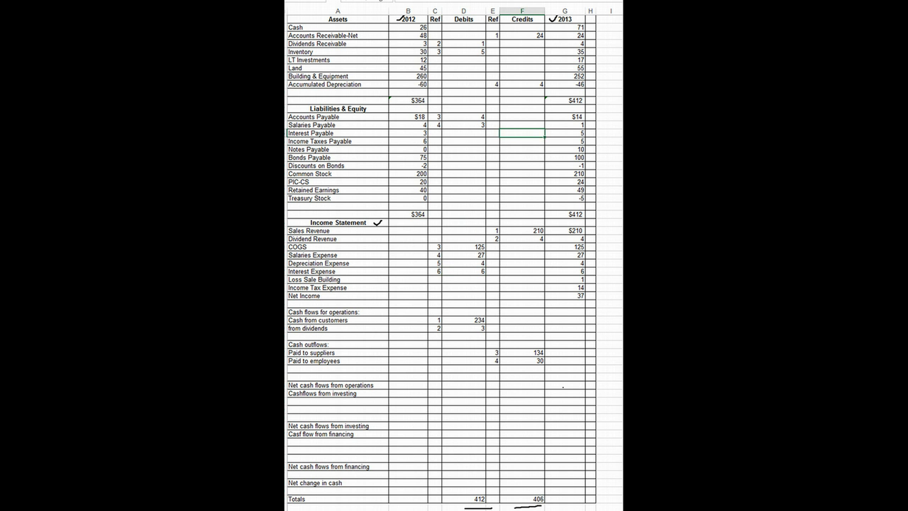
{"action": "type", "text": "2"}
{"action": "key", "text": "Left"}
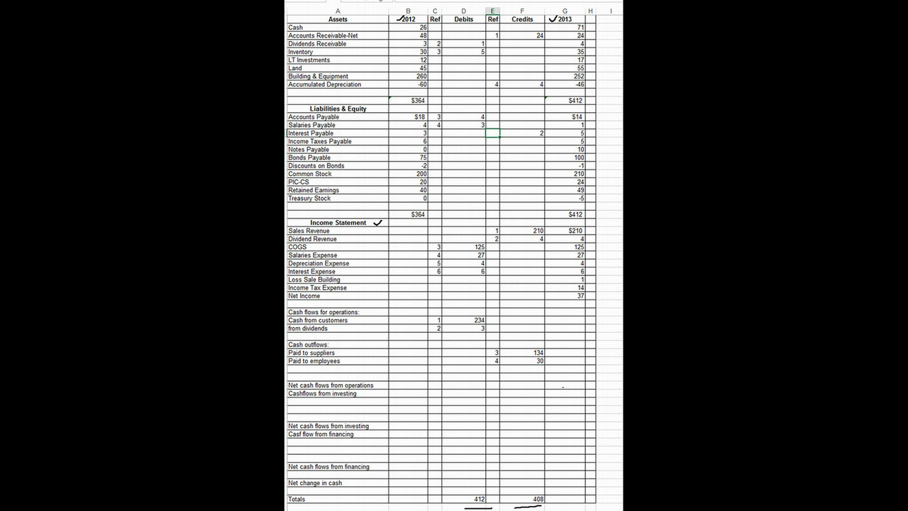
{"action": "type", "text": "6"}
{"action": "key", "text": "Return"}
Record a credit of 1 with reference 6 on the Discounts on Bonds row
{"action": "left_click", "coordinate": [492, 166]}
{"action": "key", "text": "Tab"}
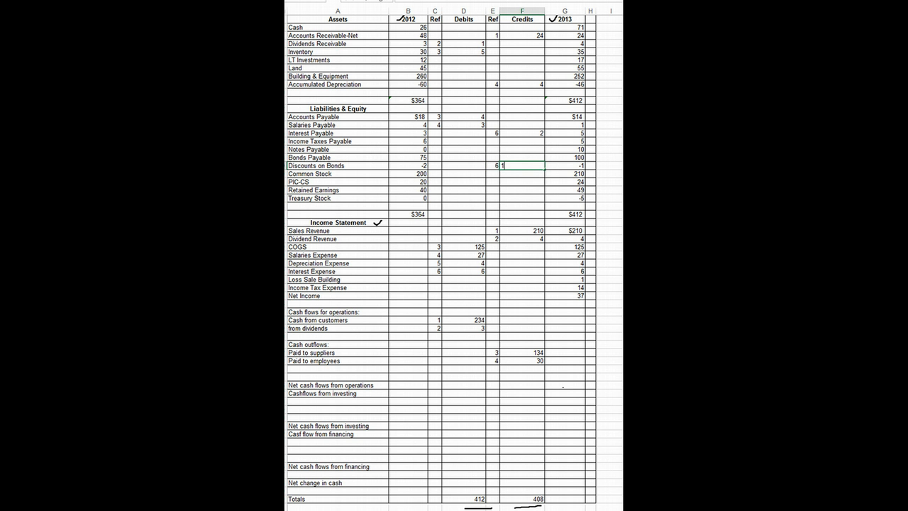
{"action": "key", "text": "Return"}
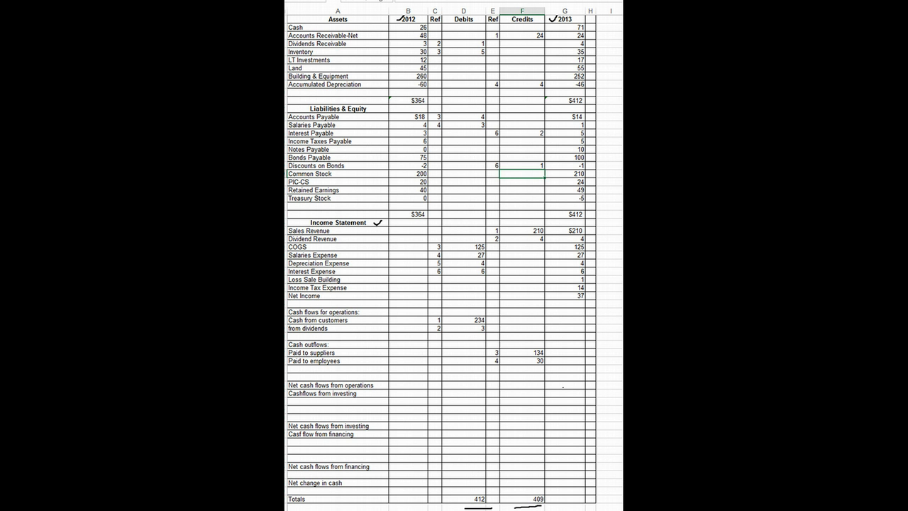
Enter a credit of 3 with reference 6 on the blank row below Paid to employees
{"action": "left_click", "coordinate": [493, 361]}
{"action": "key", "text": "Down"}
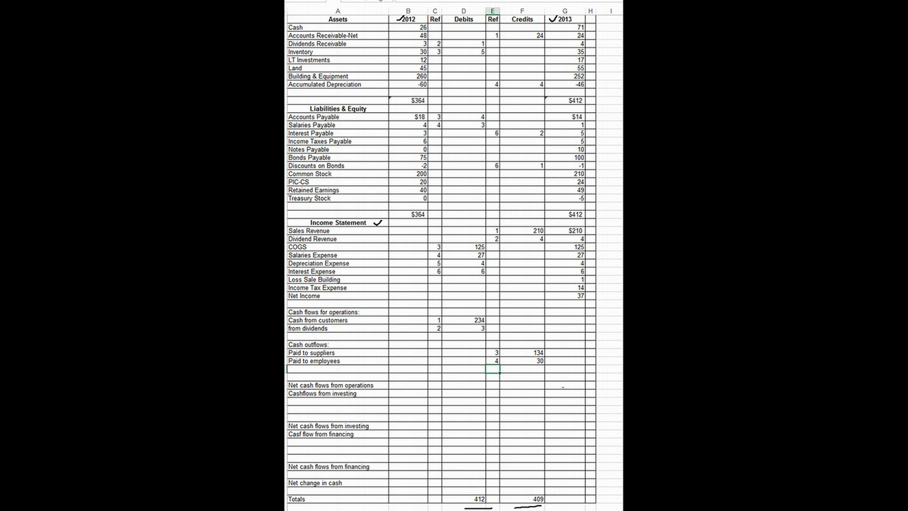
{"action": "type", "text": "6"}
{"action": "key", "text": "Tab"}
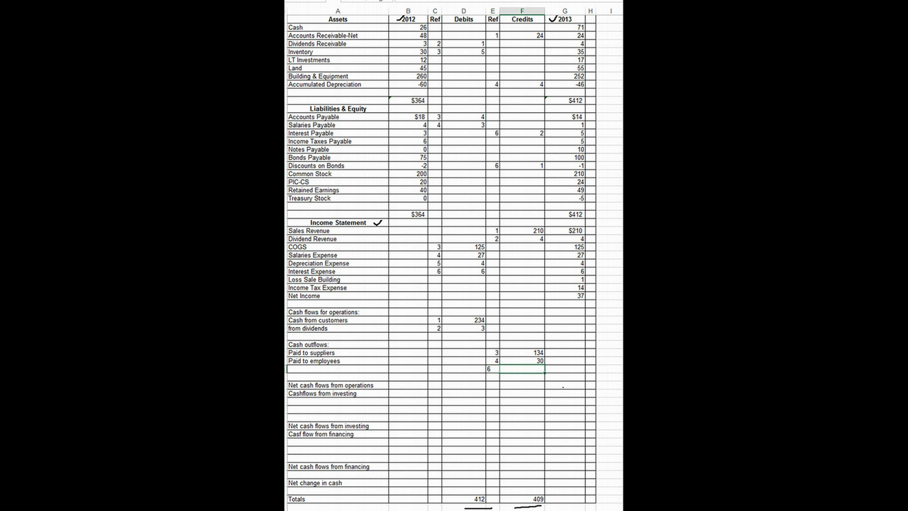
{"action": "type", "text": "3"}
Label the cash outflow row below Paid to employees "Paid for interest"
{"action": "left_click", "coordinate": [337, 369]}
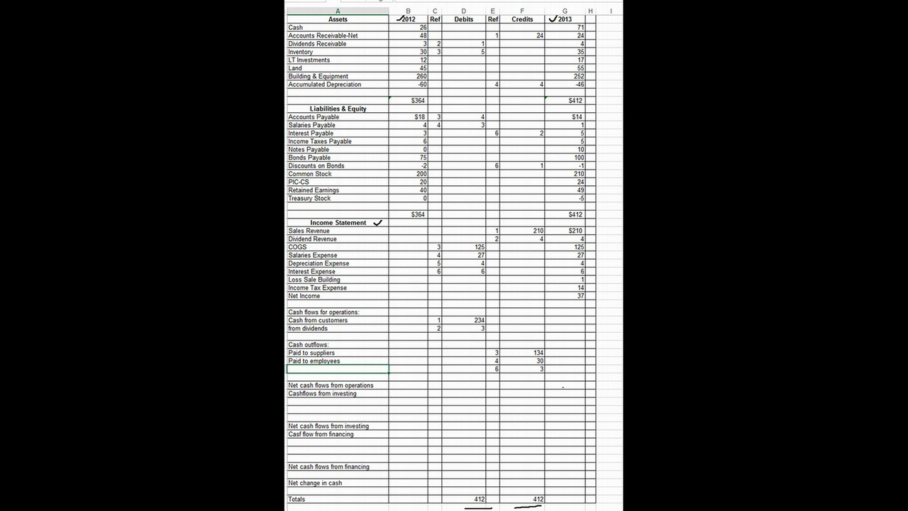
{"action": "type", "text": "cas"}
{"action": "key", "text": "BackSpace"}
{"action": "key", "text": "BackSpace"}
{"action": "key", "text": "BackSpace"}
{"action": "key", "text": "BackSpace"}
{"action": "type", "text": "Paid for interest"}
{"action": "key", "text": "Return"}
{"action": "left_click", "coordinate": [522, 377]}
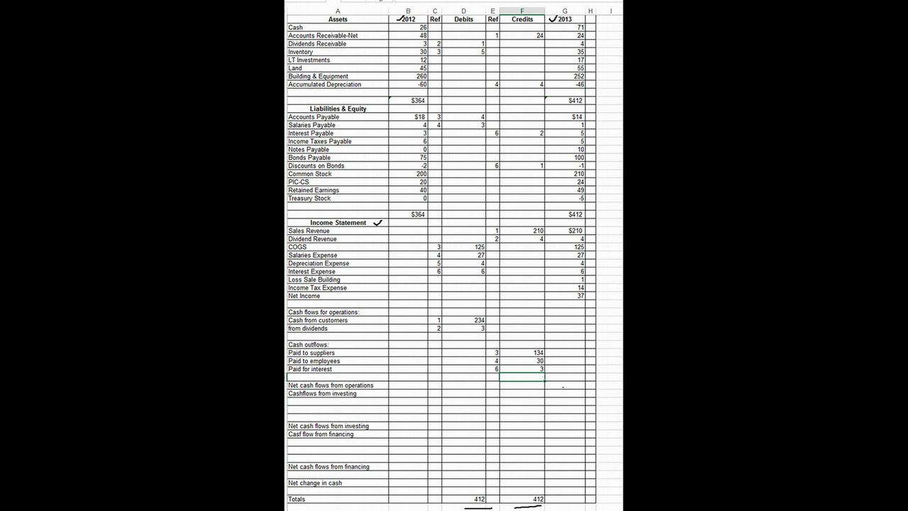
Enter a debit of 1 with reference 7 on the Loss Sale Building row
{"action": "left_click", "coordinate": [435, 280]}
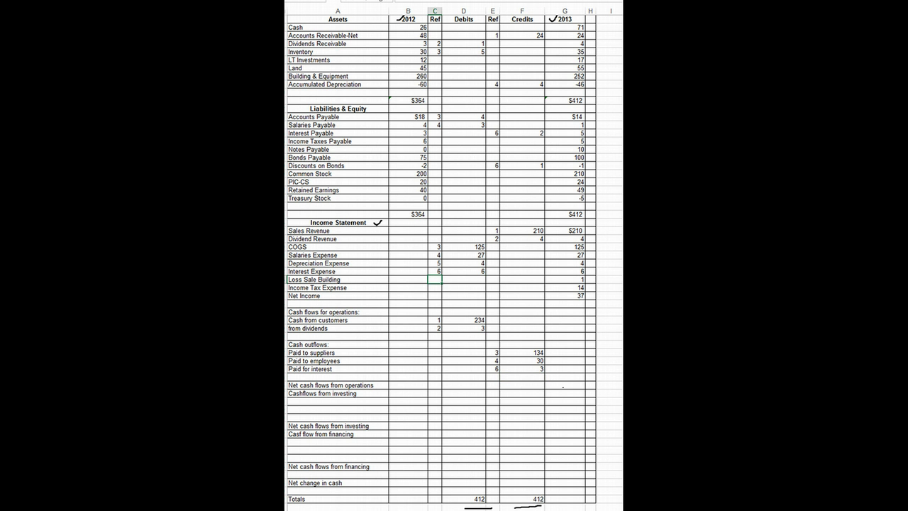
{"action": "type", "text": "7"}
{"action": "key", "text": "Tab"}
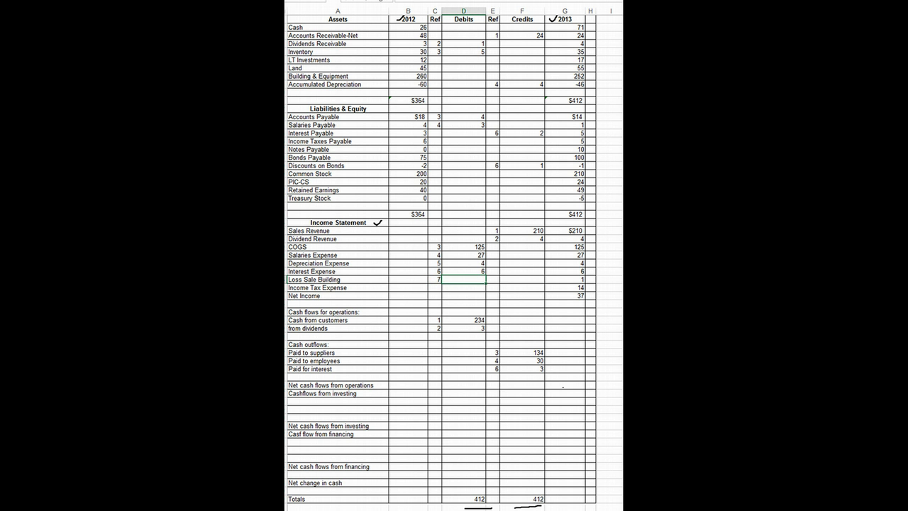
{"action": "type", "text": "1"}
{"action": "key", "text": "Return"}
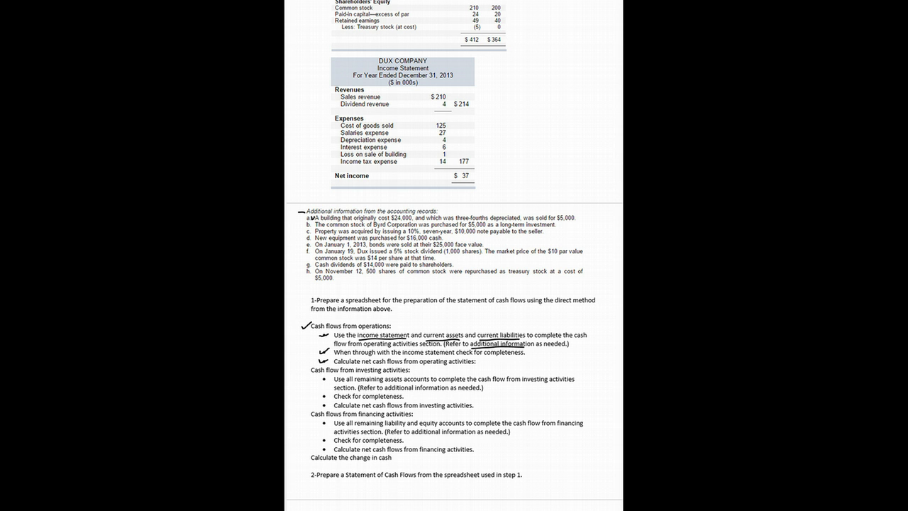
Underline $24,000, three-fourths and $5,000 in the building sale note of the problem document, and return to the spreadsheet
{"action": "left_click_drag", "start_coordinate": [392, 221], "coordinate": [403, 220]}
{"action": "left_click_drag", "start_coordinate": [463, 220], "coordinate": [472, 220]}
{"action": "left_click_drag", "start_coordinate": [564, 220], "coordinate": [576, 220]}
{"action": "key", "text": "alt+Tab"}
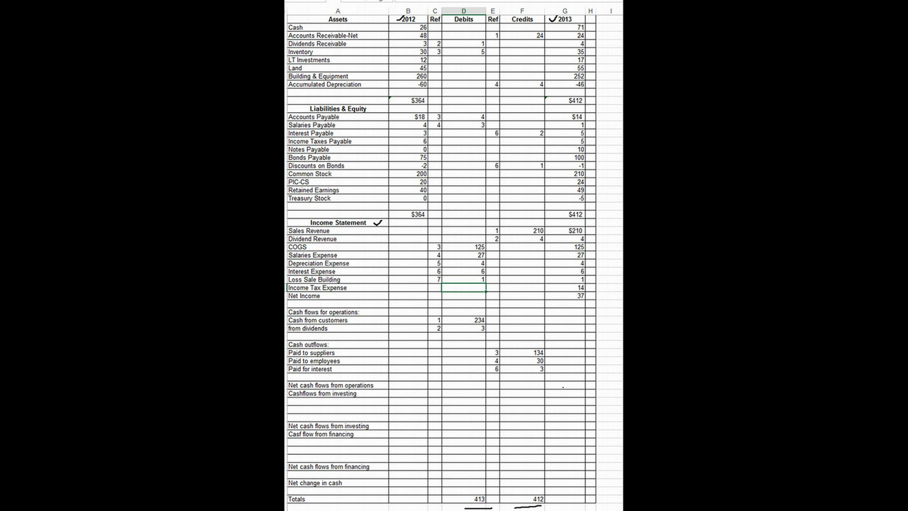
Enter a credit of 24 with reference 7 on the Building & Equipment row
{"action": "left_click", "coordinate": [492, 76]}
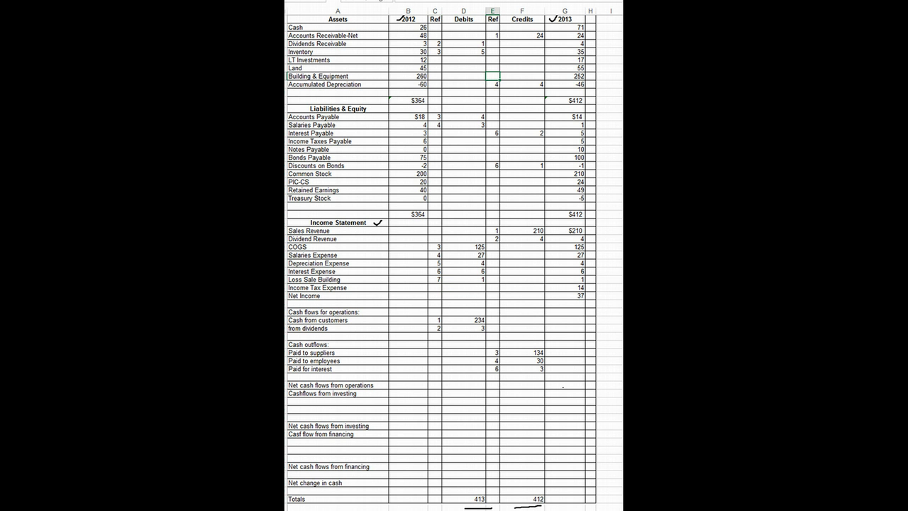
{"action": "type", "text": "7"}
{"action": "key", "text": "Tab"}
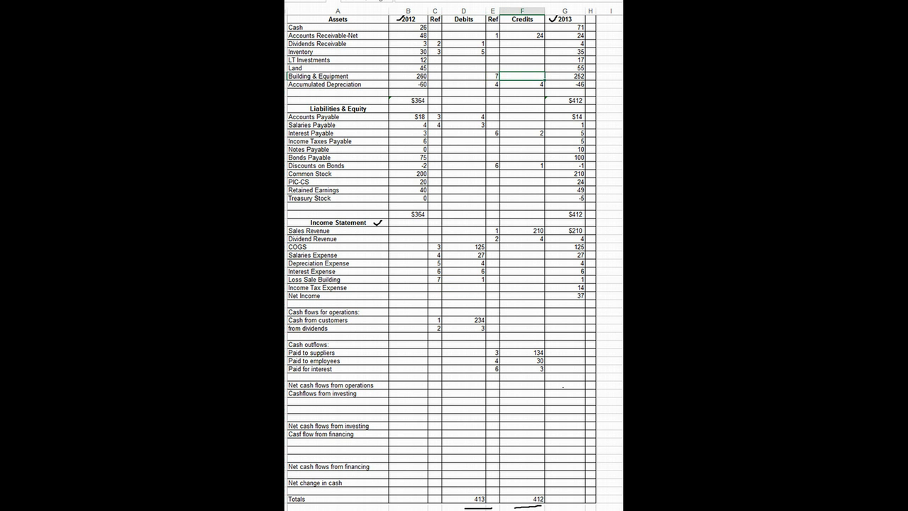
{"action": "type", "text": "24"}
{"action": "key", "text": "Return"}
Record a debit of 18 with reference 7 on the Accumulated Depreciation row
{"action": "left_click", "coordinate": [435, 84]}
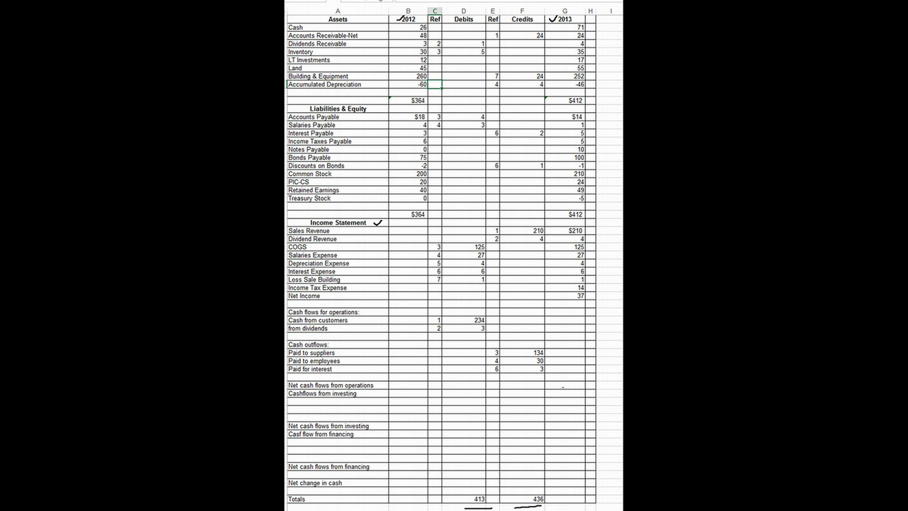
{"action": "type", "text": "7"}
{"action": "left_click", "coordinate": [464, 85]}
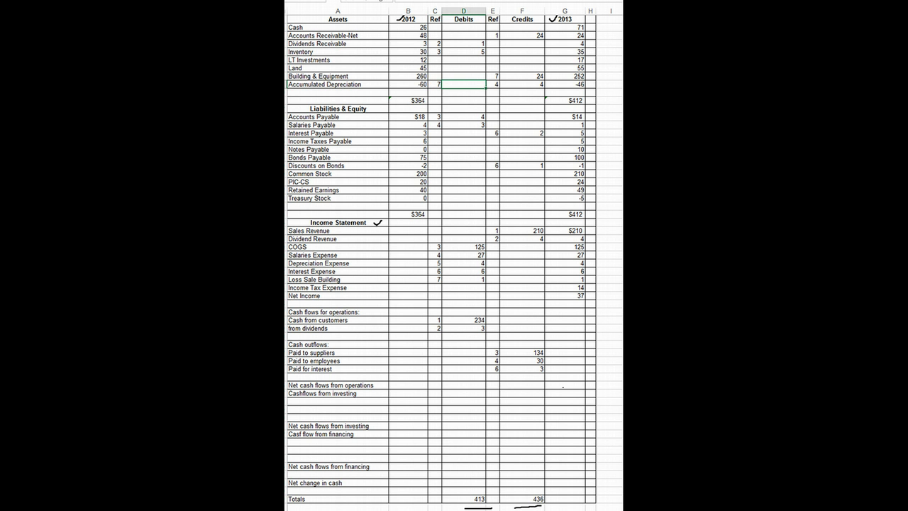
{"action": "type", "text": "18"}
{"action": "key", "text": "Return"}
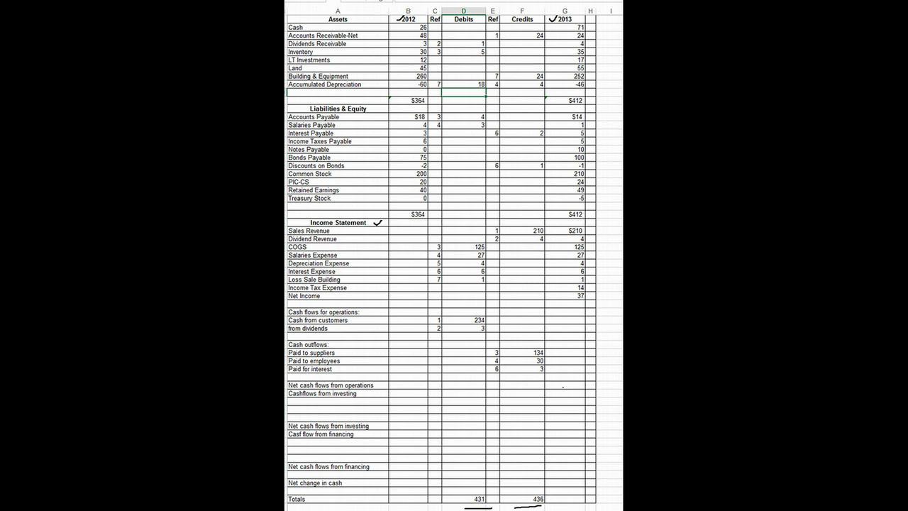
Label the first row under Cashflows from investing "Sale of building" and give it a debit of 5 with reference 7
{"action": "left_click", "coordinate": [338, 401]}
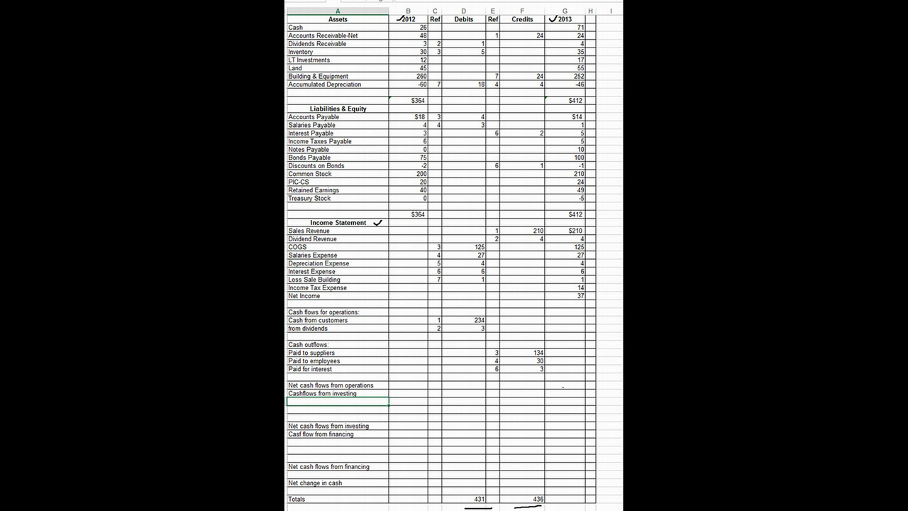
{"action": "type", "text": "Sale of building"}
{"action": "key", "text": "Tab"}
{"action": "key", "text": "Tab"}
{"action": "key", "text": "Tab"}
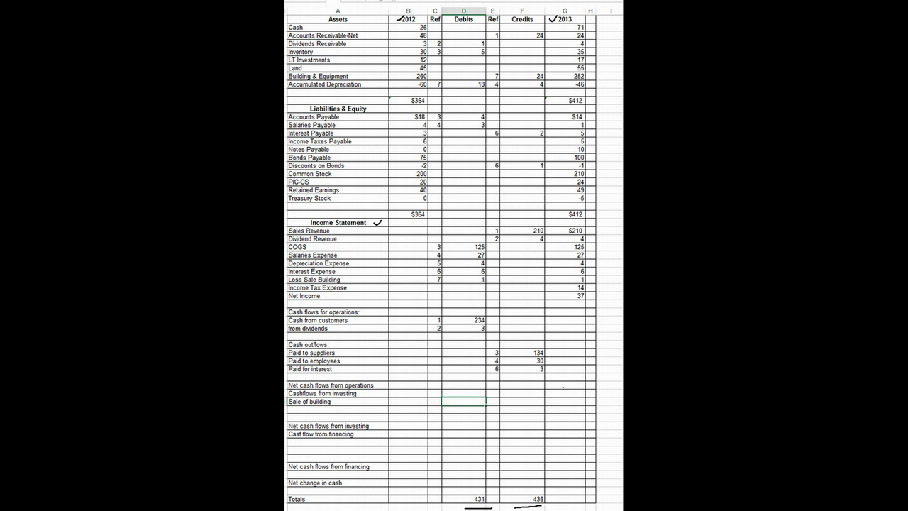
{"action": "type", "text": "5"}
{"action": "left_click", "coordinate": [434, 401]}
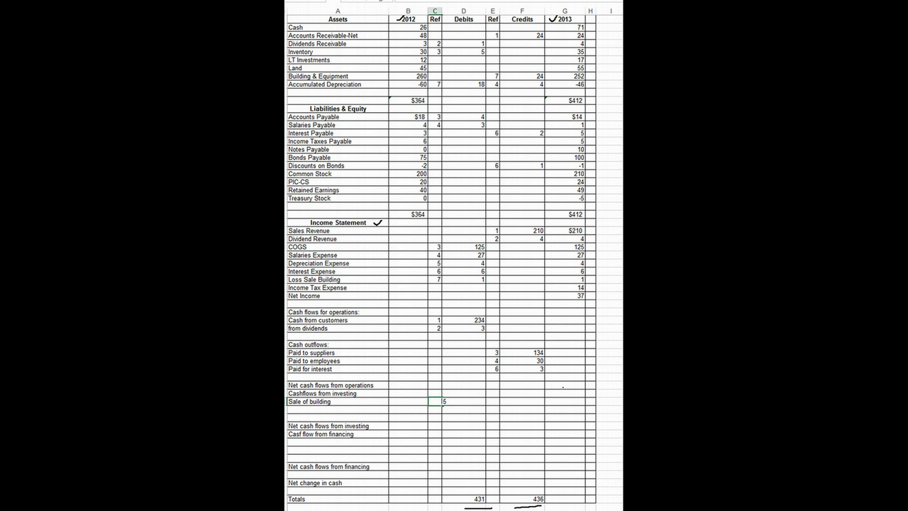
{"action": "type", "text": "7"}
{"action": "key", "text": "Return"}
Enter a debit of 14 with reference 8 on the Income Tax Expense row
{"action": "left_click", "coordinate": [435, 287]}
{"action": "type", "text": "8"}
{"action": "key", "text": "Tab"}
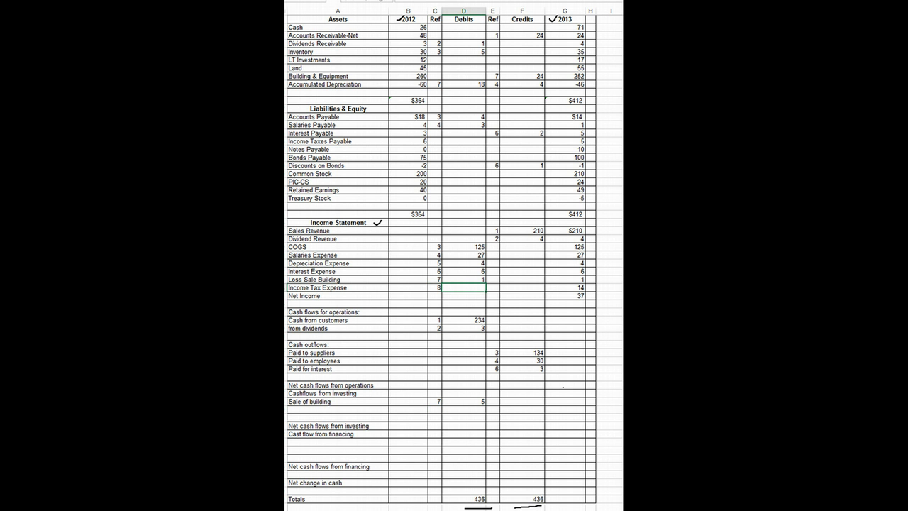
{"action": "type", "text": "14"}
{"action": "key", "text": "Return"}
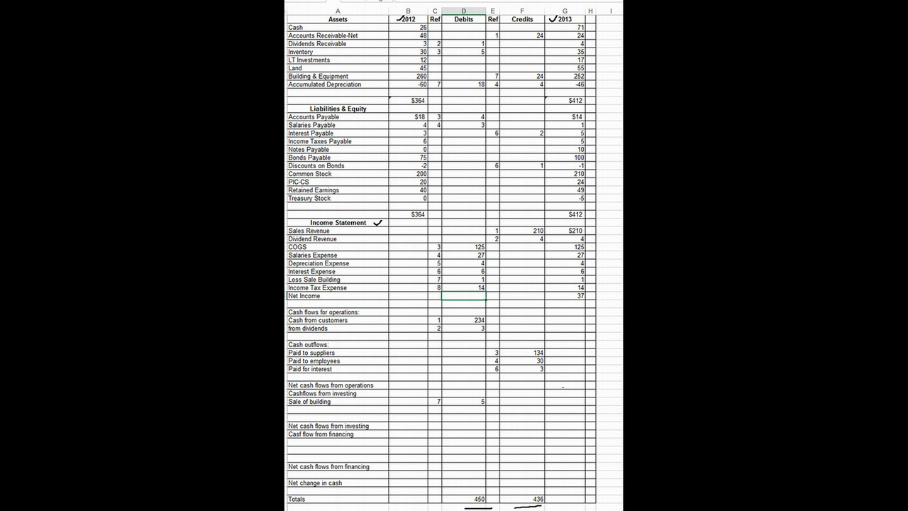
Record a debit of 1 with reference 8 on the Income Taxes Payable row
{"action": "left_click", "coordinate": [435, 140]}
{"action": "type", "text": "8"}
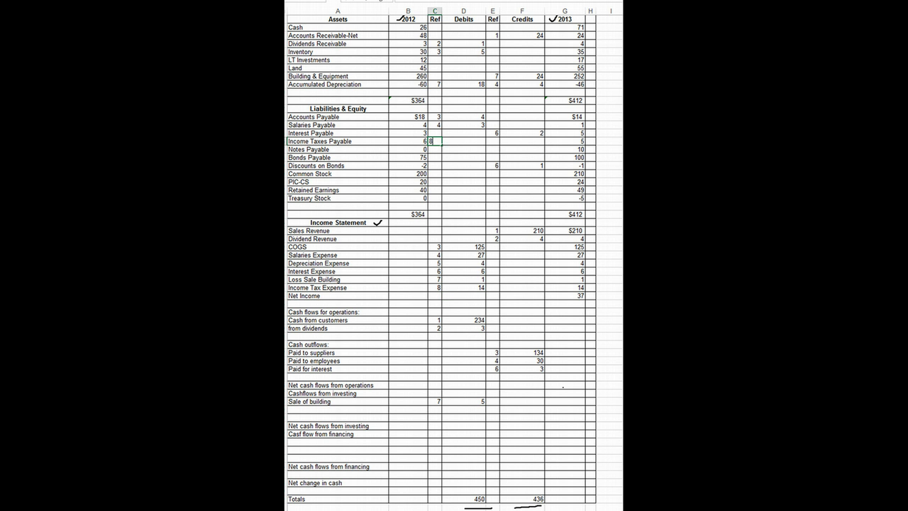
{"action": "key", "text": "Return"}
{"action": "left_click", "coordinate": [463, 140]}
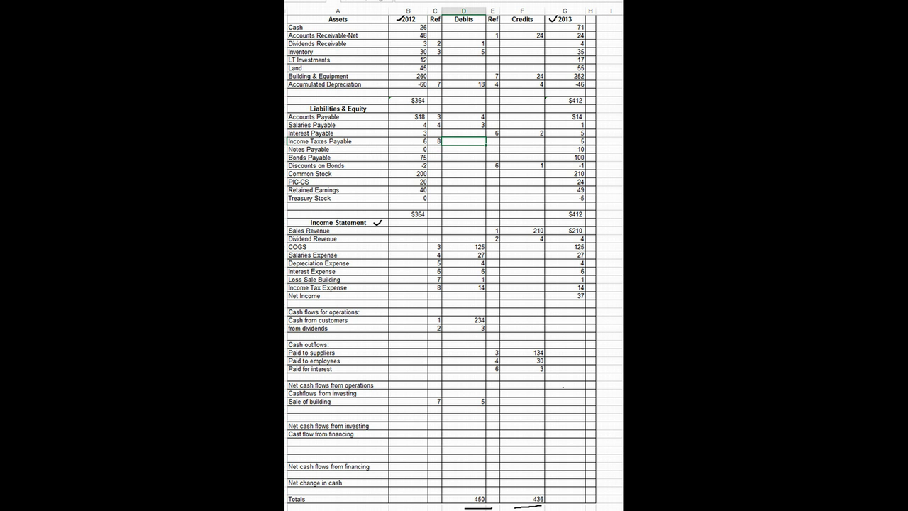
{"action": "type", "text": "1"}
{"action": "key", "text": "Return"}
Label the row below Paid for interest "Paid for taxes" and give it a credit of 15 with reference 8
{"action": "left_click", "coordinate": [338, 377]}
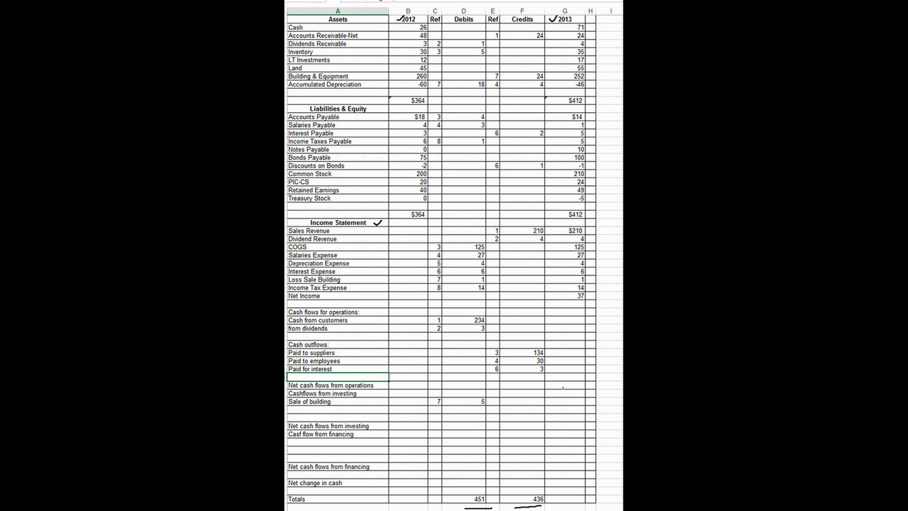
{"action": "type", "text": "Paid for taxes"}
{"action": "left_click", "coordinate": [522, 377]}
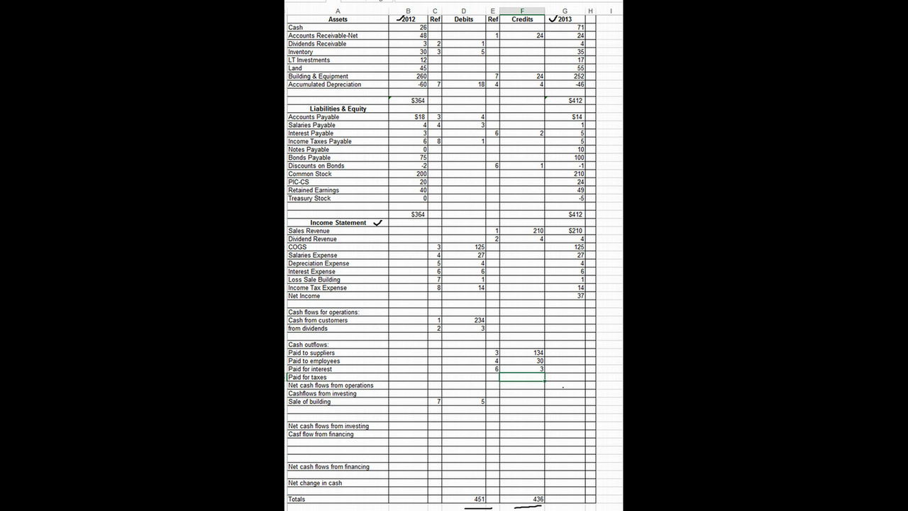
{"action": "type", "text": "15"}
{"action": "key", "text": "Left"}
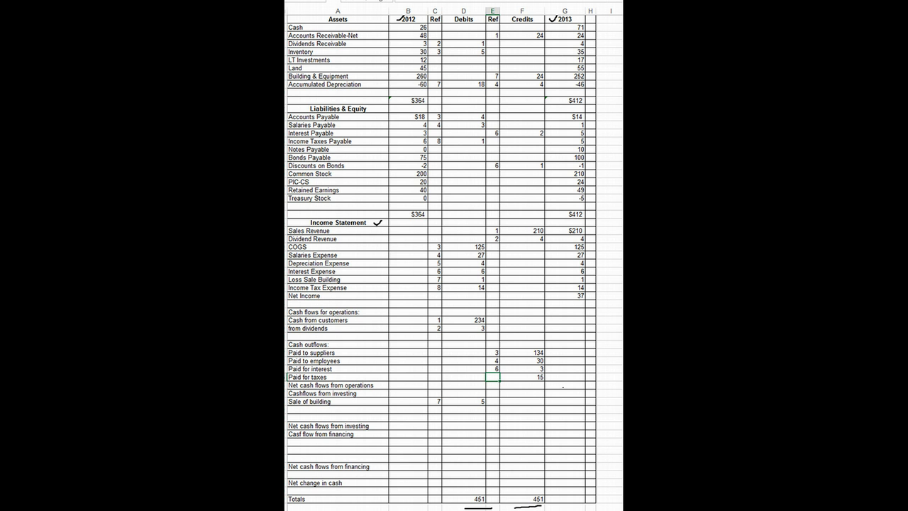
{"action": "type", "text": "8"}
{"action": "key", "text": "Return"}
Record a credit of 37 with reference 9 on the Retained Earnings row
{"action": "left_click", "coordinate": [492, 189]}
{"action": "type", "text": "9"}
{"action": "key", "text": "Tab"}
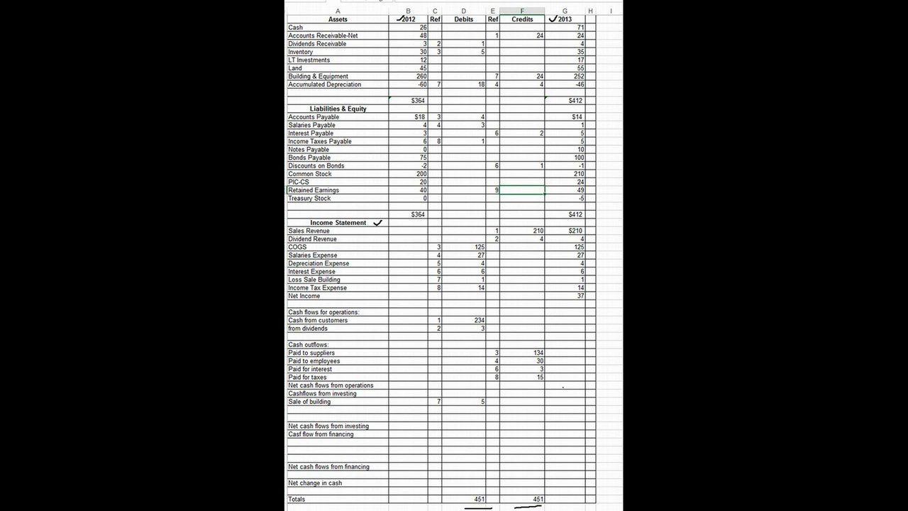
{"action": "type", "text": "37"}
{"action": "key", "text": "Return"}
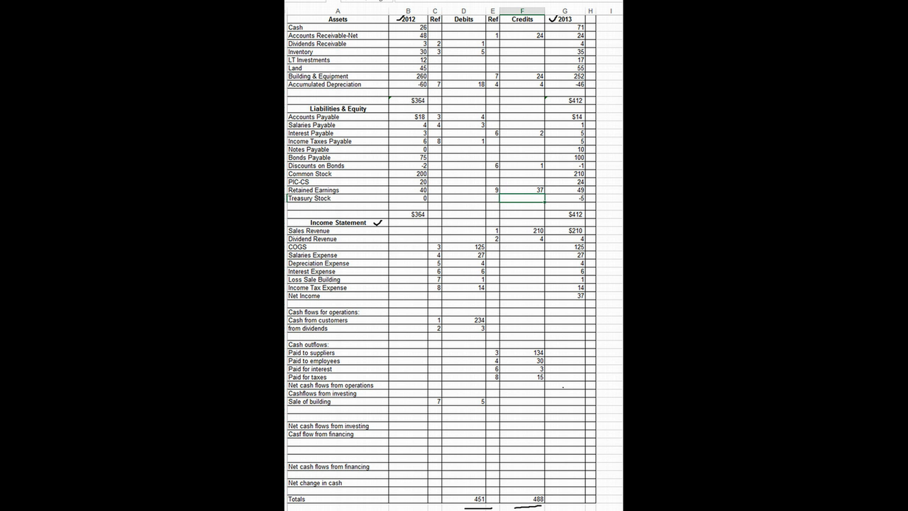
Enter a debit of 37 with reference 9 on the Net Income row
{"action": "left_click", "coordinate": [435, 295]}
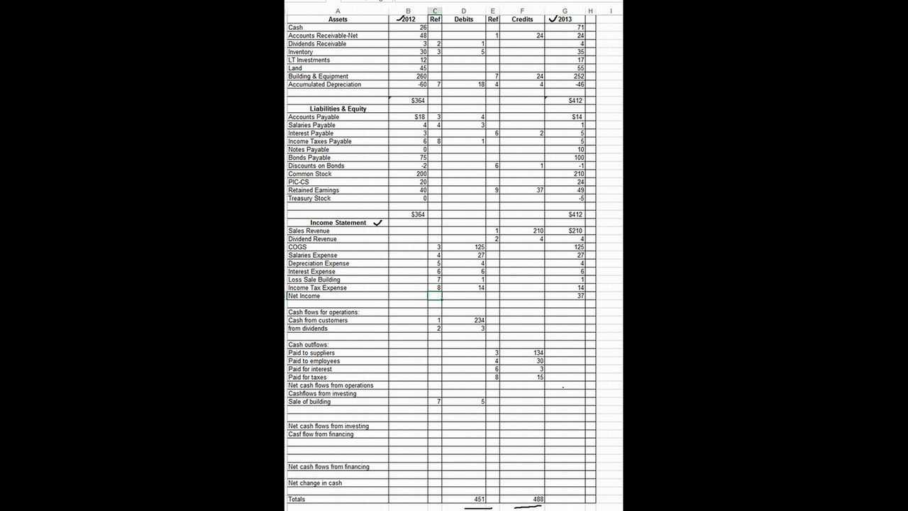
{"action": "type", "text": "9"}
{"action": "key", "text": "Tab"}
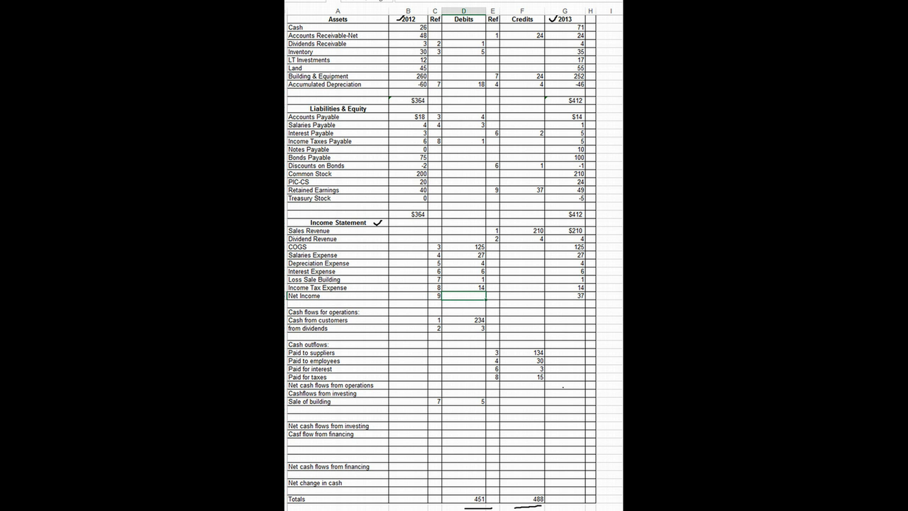
{"action": "type", "text": "37"}
{"action": "key", "text": "Return"}
Underline "check for completeness" and "net cash flows from operating activities" in the problem document's instructions, and return to the spreadsheet
{"action": "key", "text": "alt+Tab"}
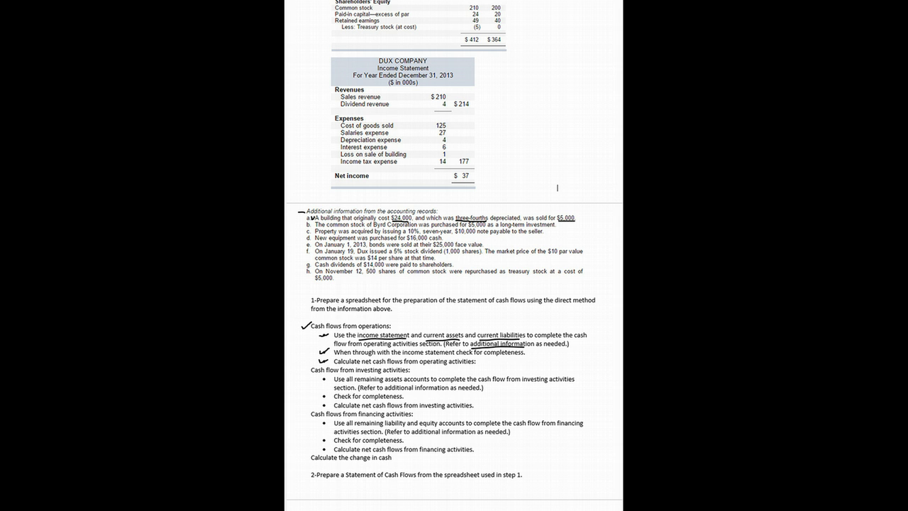
{"action": "left_click_drag", "start_coordinate": [456, 355], "coordinate": [524, 354]}
{"action": "left_click_drag", "start_coordinate": [365, 368], "coordinate": [477, 366]}
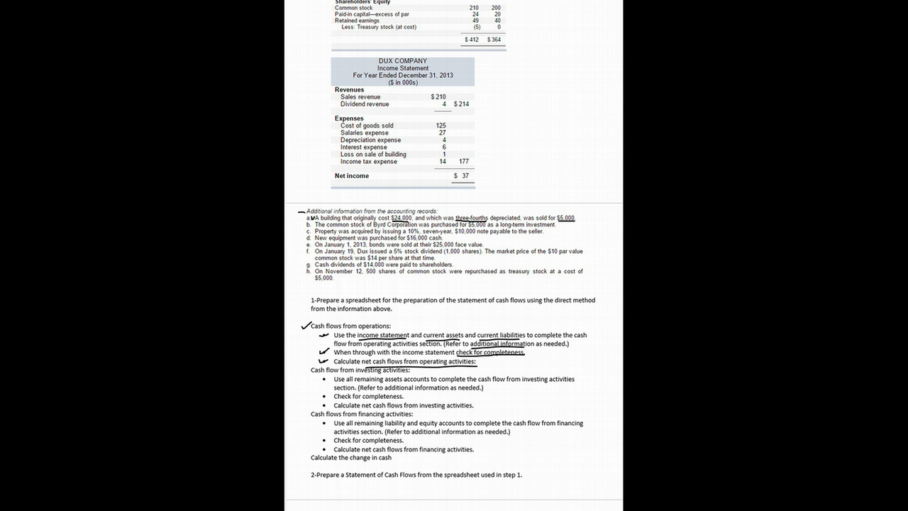
{"action": "key", "text": "Right"}
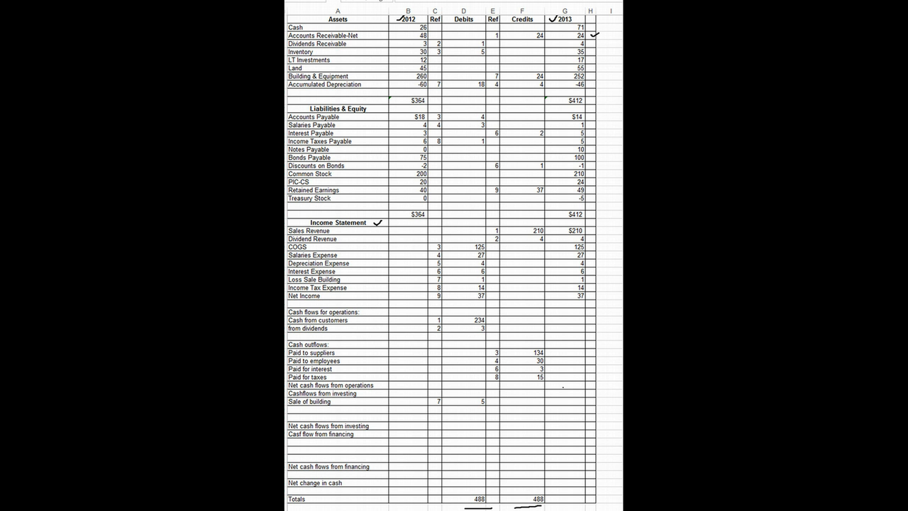
Tick off the current asset, current liability and income statement rows beside the 2013 column, and bracket the operating cash flow rows
{"action": "left_click_drag", "start_coordinate": [595, 44], "coordinate": [605, 40]}
{"action": "left_click_drag", "start_coordinate": [591, 124], "coordinate": [601, 121]}
{"action": "left_click_drag", "start_coordinate": [590, 134], "coordinate": [609, 129]}
{"action": "mouse_move", "coordinate": [590, 231]}
{"action": "left_mouse_down"}
{"action": "mouse_move", "coordinate": [606, 228]}
{"action": "mouse_move", "coordinate": [606, 237]}
{"action": "left_mouse_up"}
{"action": "mouse_move", "coordinate": [586, 256]}
{"action": "left_mouse_down"}
{"action": "mouse_move", "coordinate": [595, 252]}
{"action": "mouse_move", "coordinate": [604, 267]}
{"action": "left_mouse_up"}
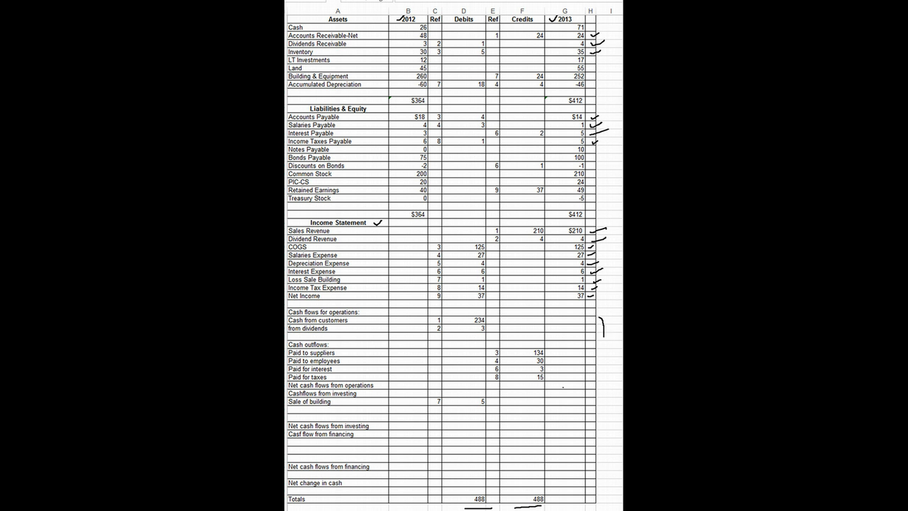
{"action": "left_click_drag", "start_coordinate": [603, 338], "coordinate": [603, 359]}
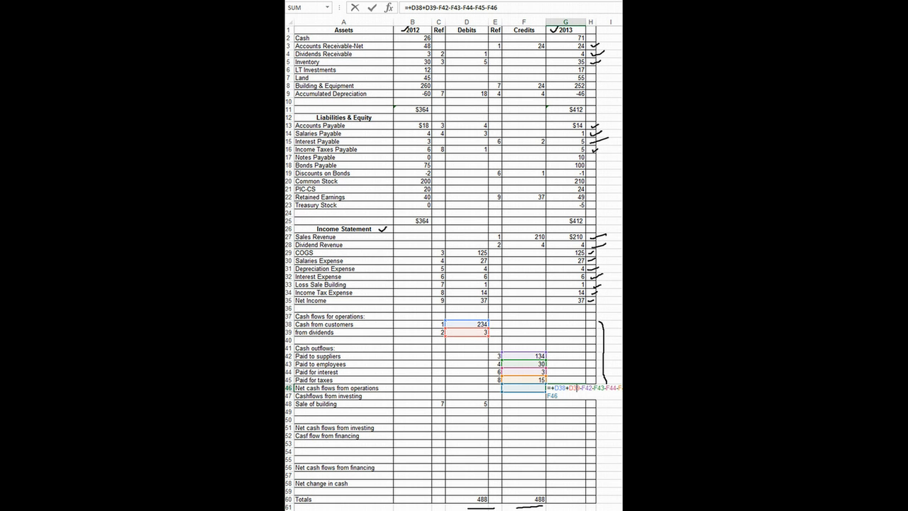
Calculate net cash flows from operations in G46 with the formula =+D38+D39-F42-F43-F44-F45-F46
{"action": "left_click", "coordinate": [498, 7]}
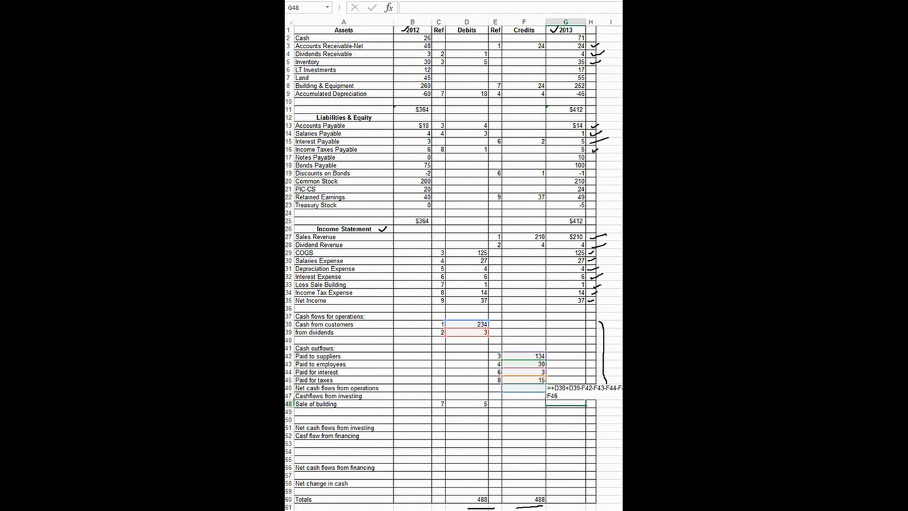
{"action": "left_click", "coordinate": [565, 404]}
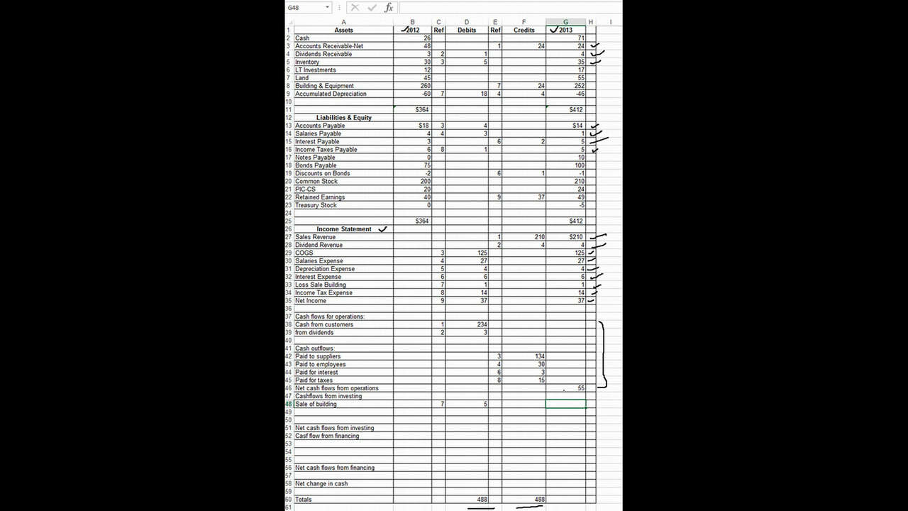
{"action": "left_click", "coordinate": [564, 388]}
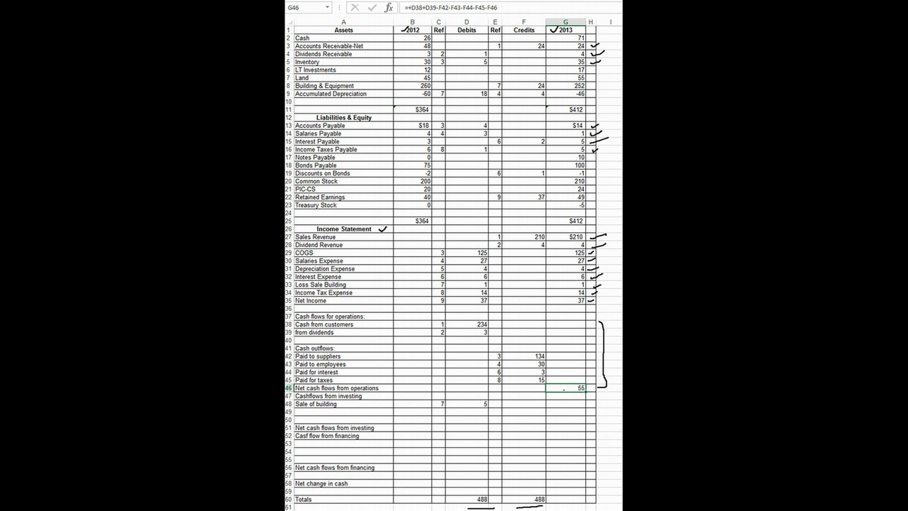